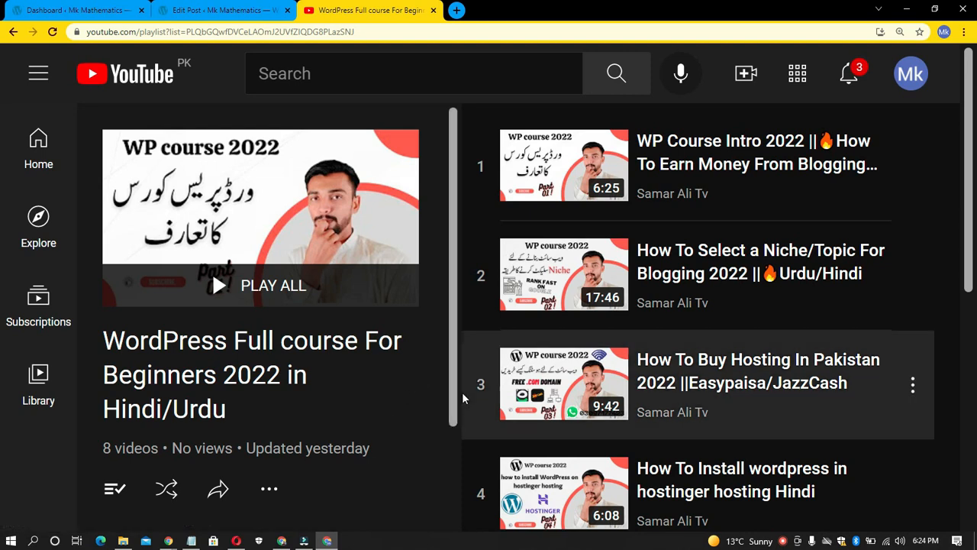
- Subscribe to the channel behind the WordPress course playlist and set its notifications to All
scroll(481, 432, down, 5)
scroll(481, 432, up, 4)
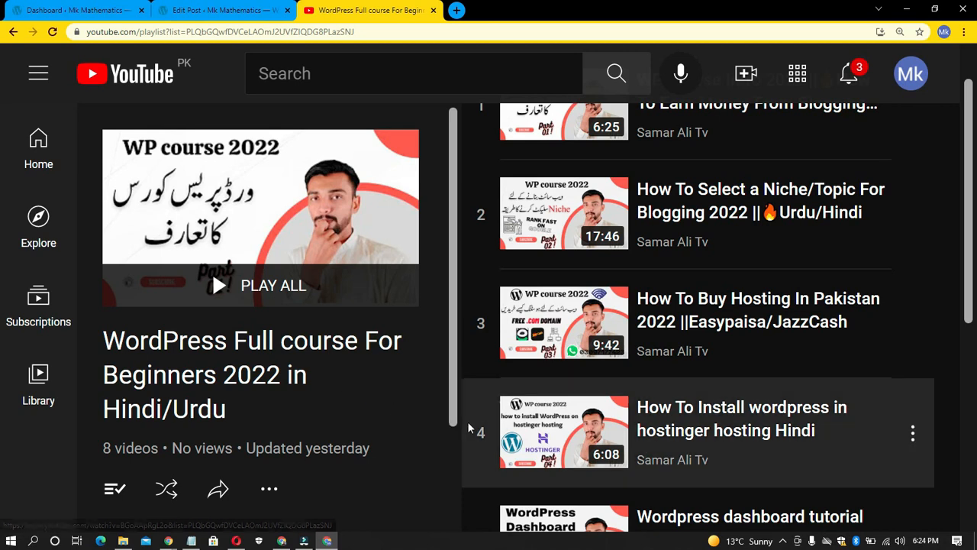
scroll(469, 433, down, 1)
scroll(470, 433, down, 4)
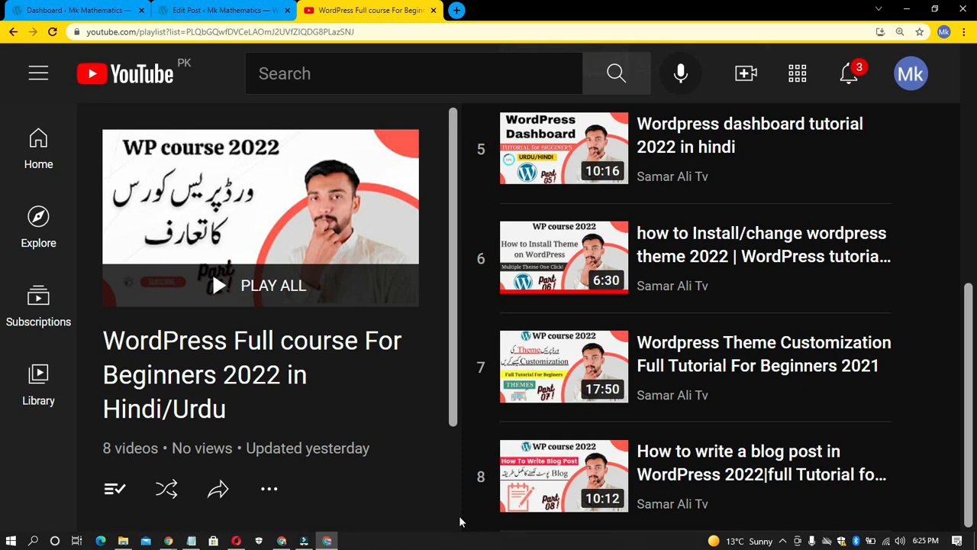
scroll(253, 481, down, 2)
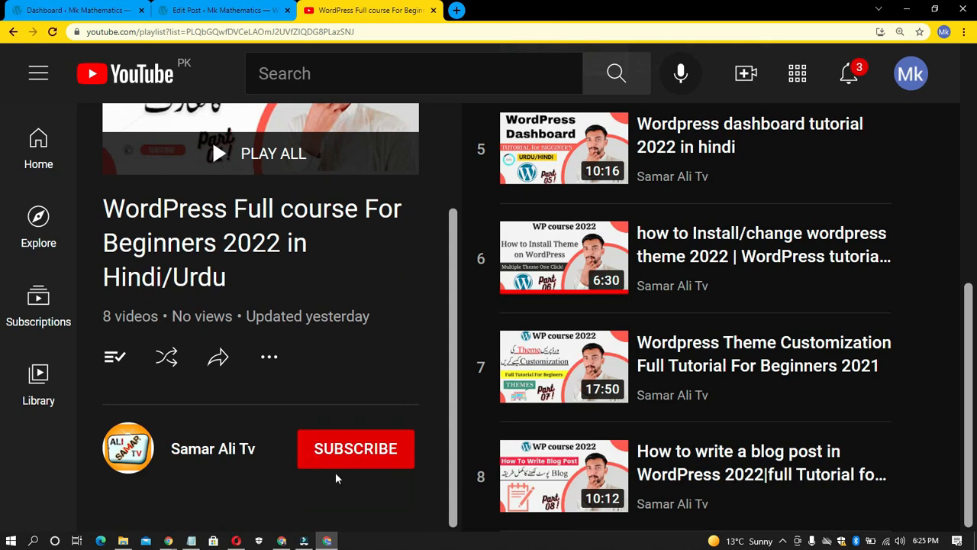
click(355, 455)
click(398, 449)
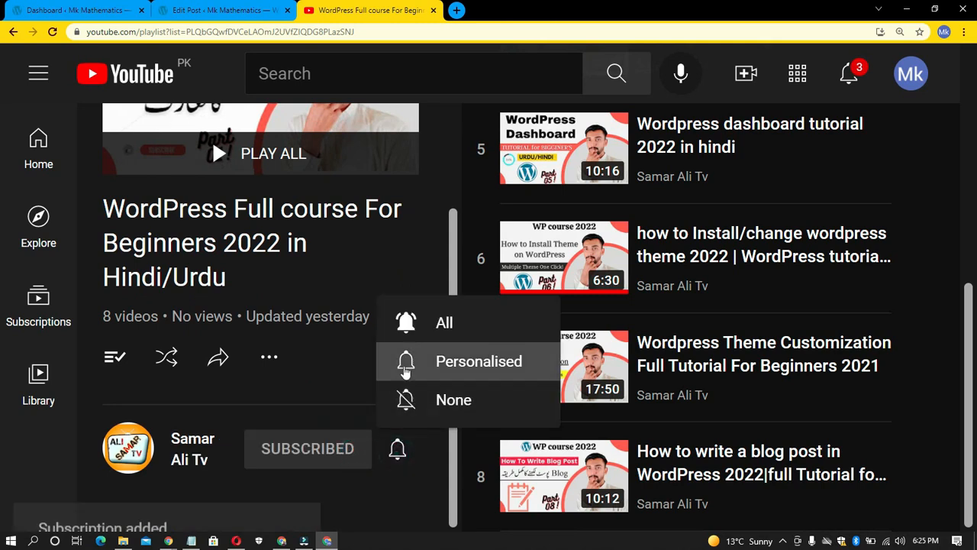
click(413, 323)
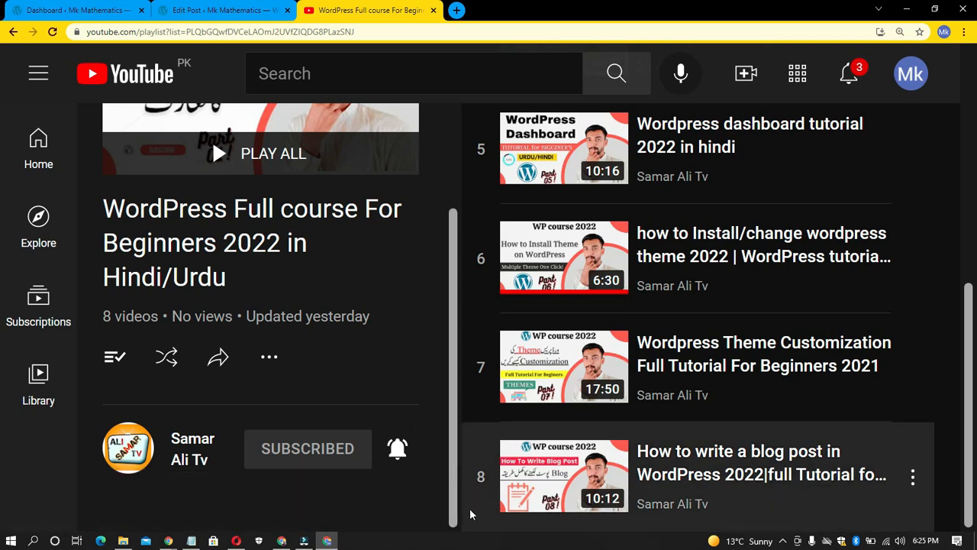
- Look through the videos in the WordPress course playlist from the last entry to the first and back
scroll(474, 489, up, 1)
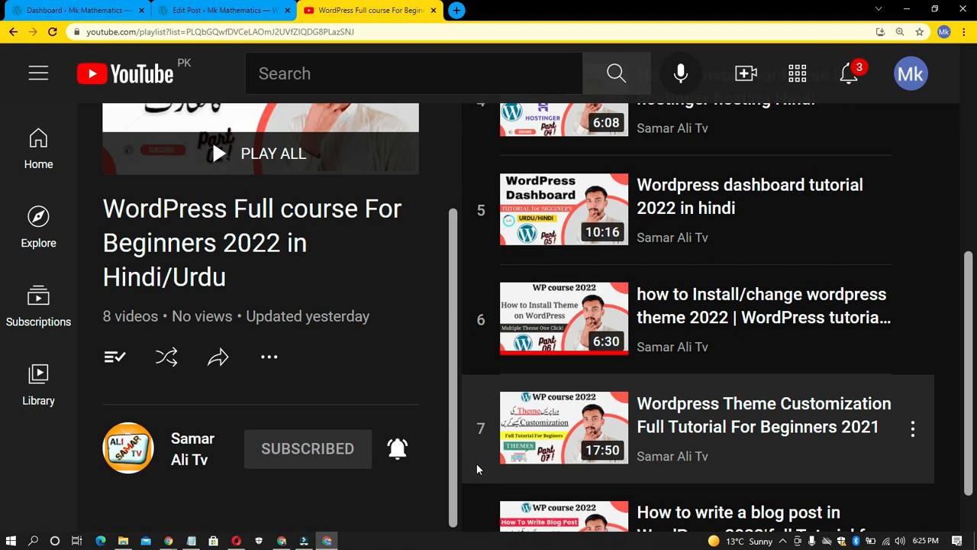
scroll(476, 468, up, 1)
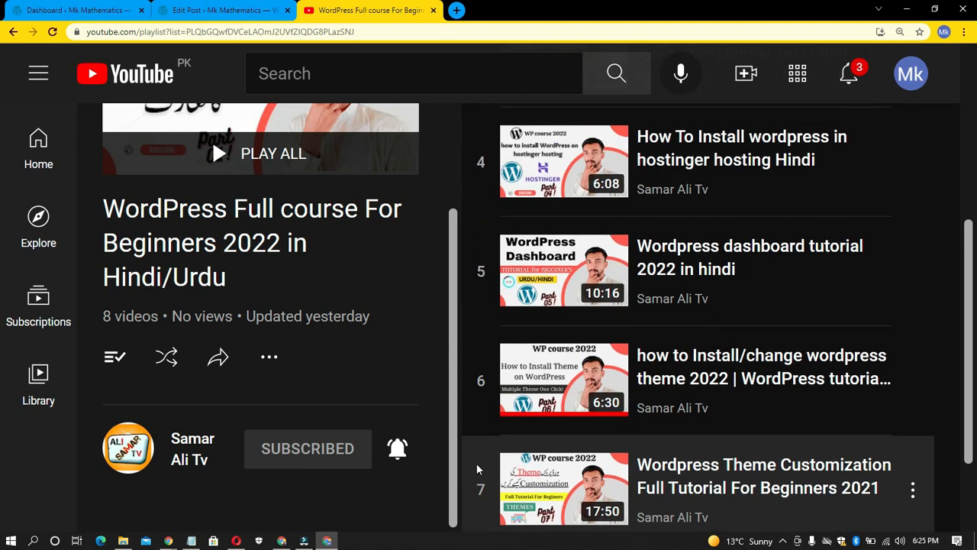
scroll(480, 418, up, 2)
scroll(479, 419, up, 4)
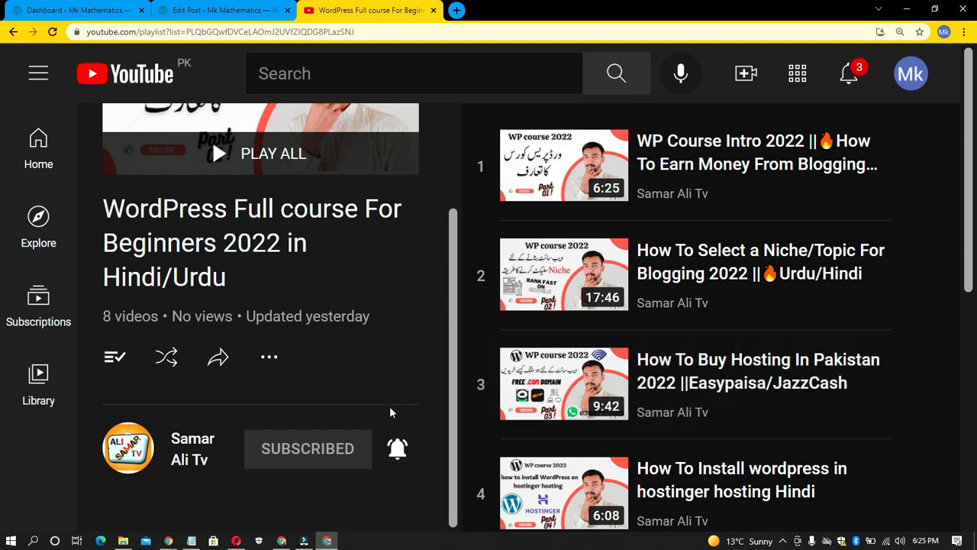
scroll(479, 439, down, 5)
scroll(480, 445, down, 1)
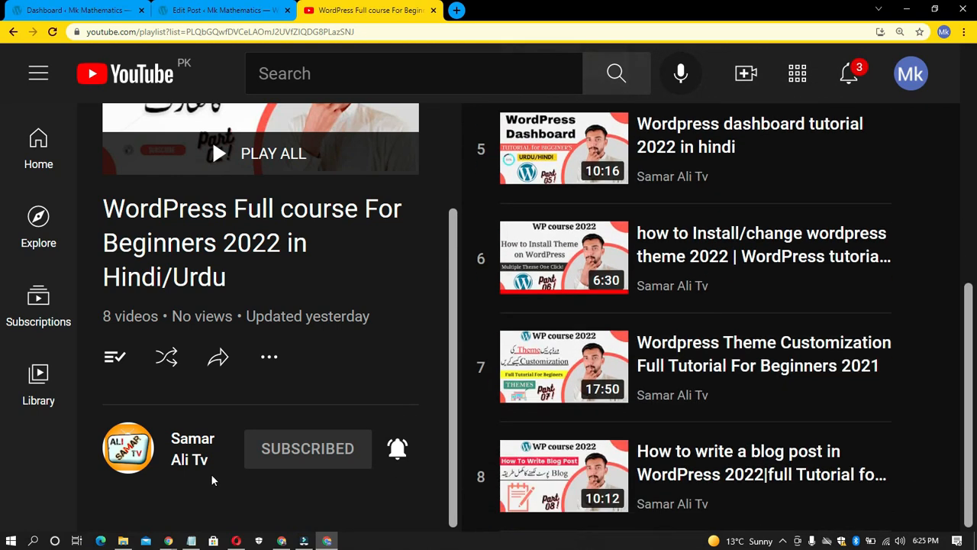
- Switch to the site's WordPress admin and open the Categories page for posts
key(ctrl+1)
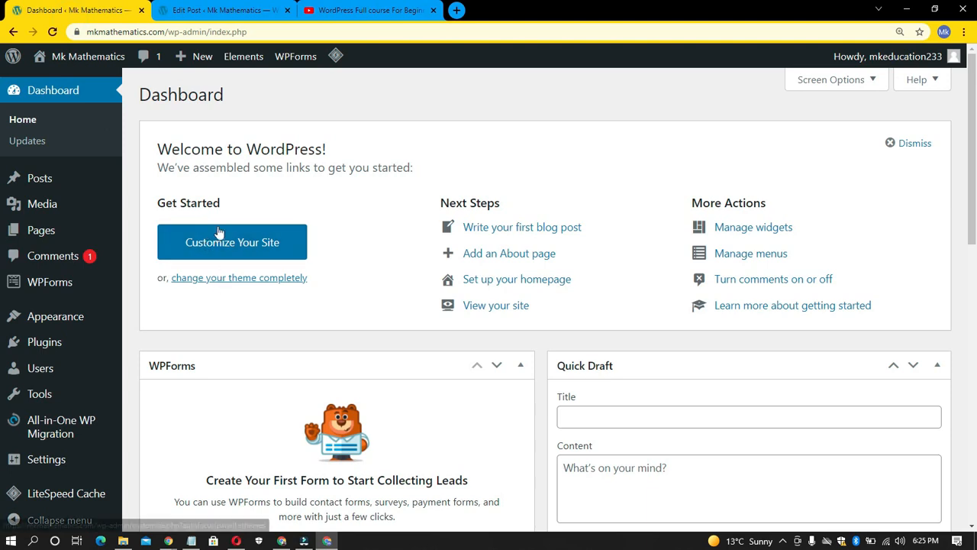
double_click(229, 167)
click(230, 163)
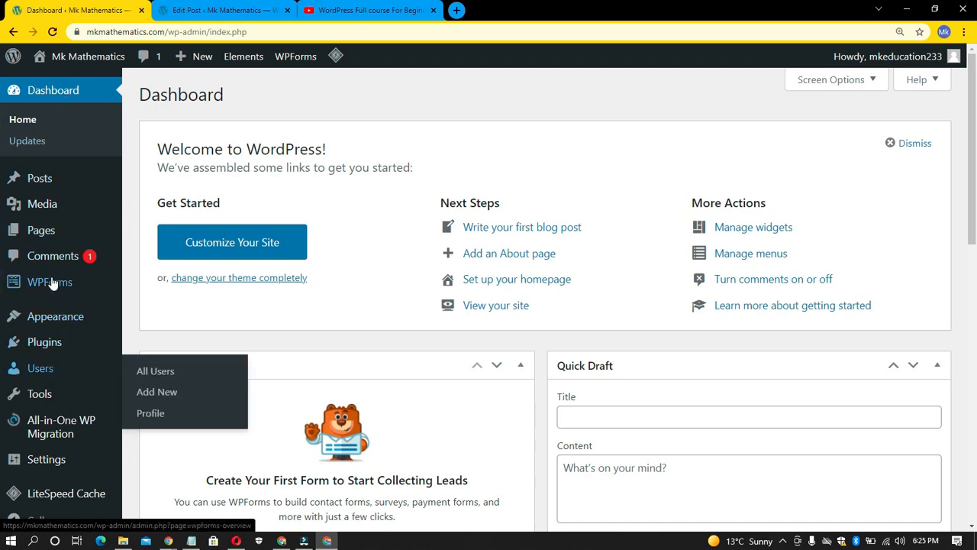
mouse_move(53, 207)
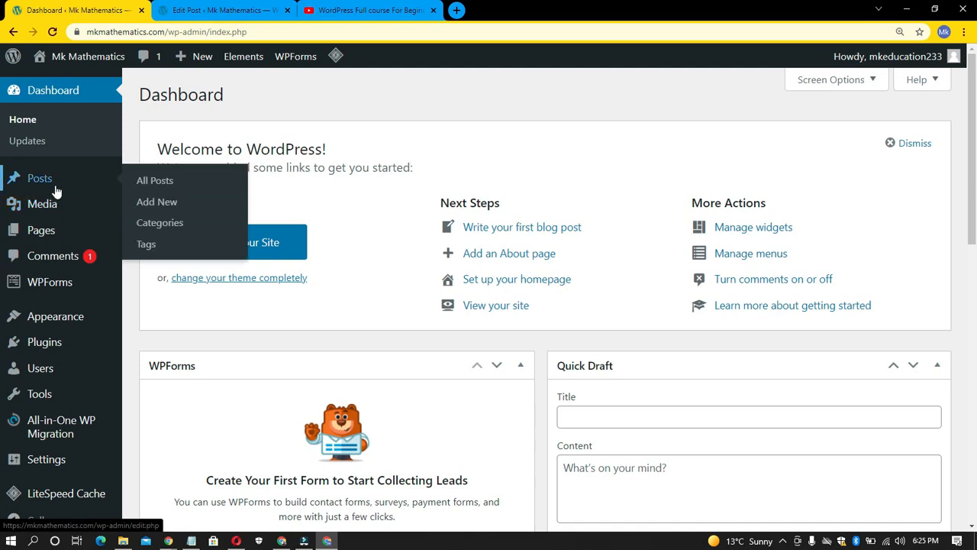
click(160, 225)
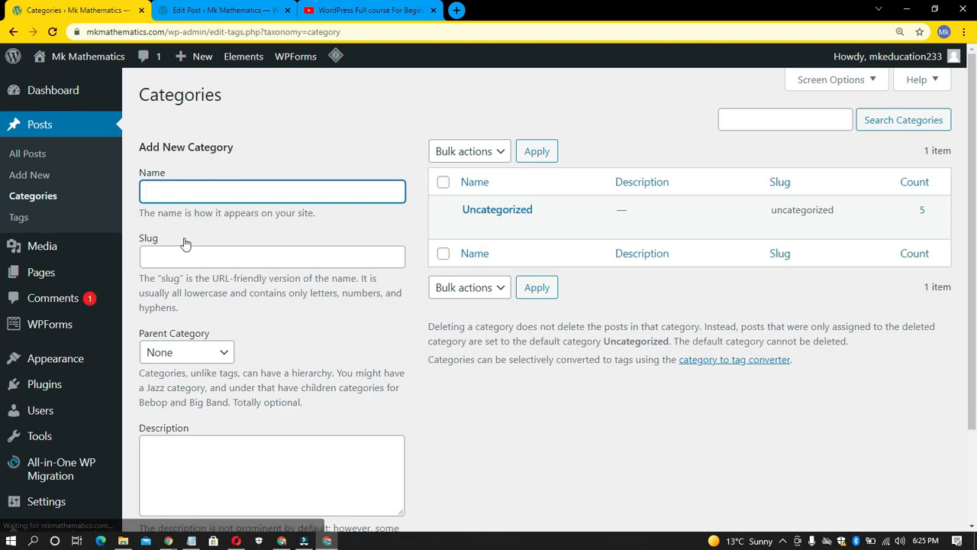
click(406, 373)
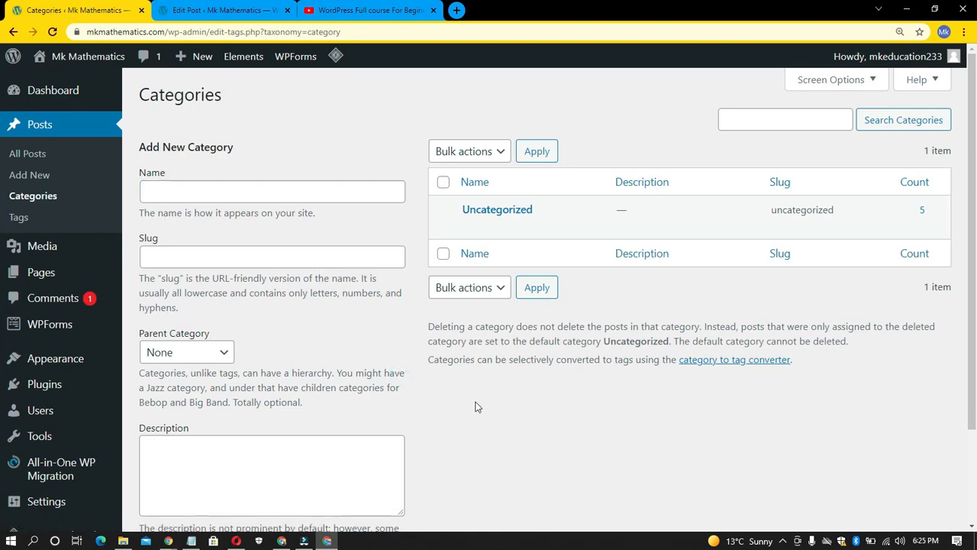
- Examine the name and post count of the default Uncategorized category
drag(446, 209, 545, 214)
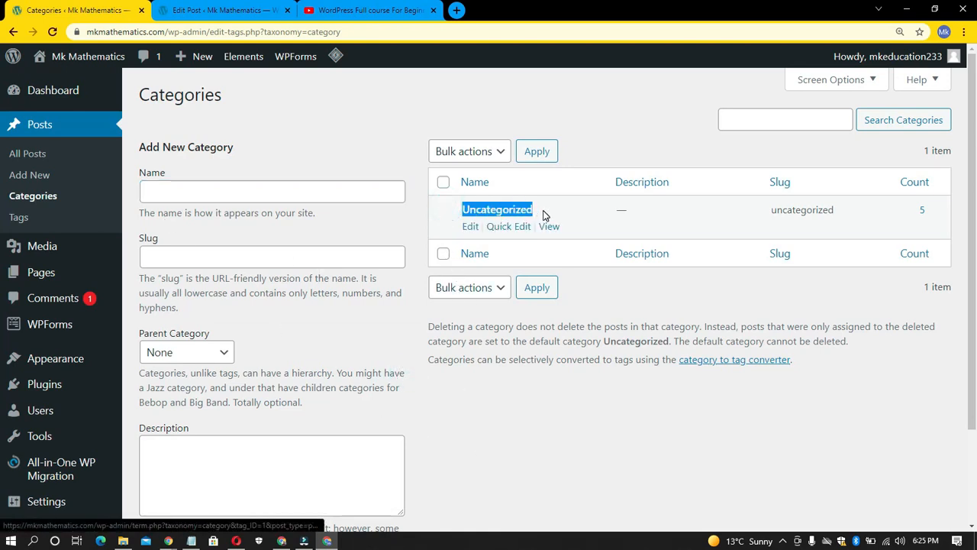
click(470, 343)
drag(449, 206, 575, 205)
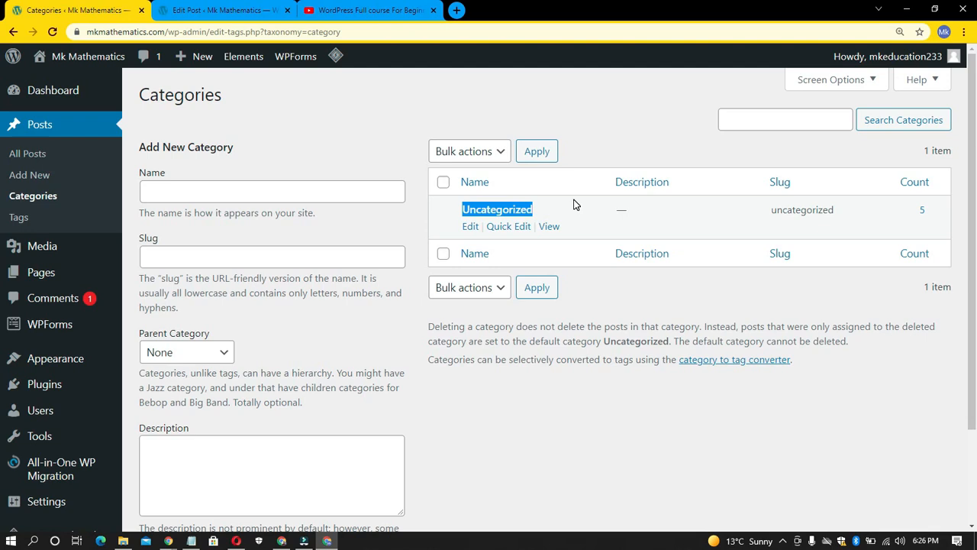
click(574, 204)
drag(911, 216, 931, 213)
click(932, 209)
click(911, 210)
click(931, 213)
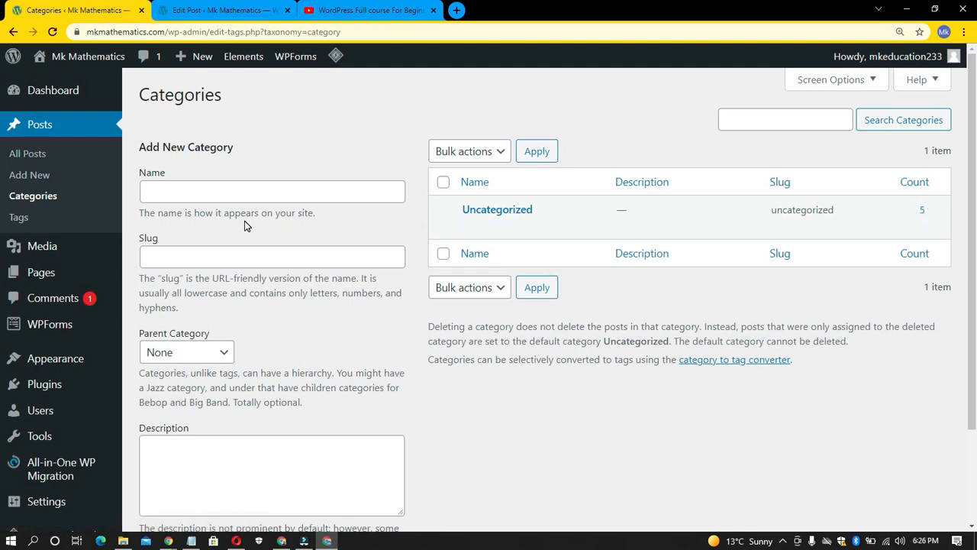
- Enter AIOU Solved as the name of a new post category
click(214, 229)
click(221, 215)
click(209, 193)
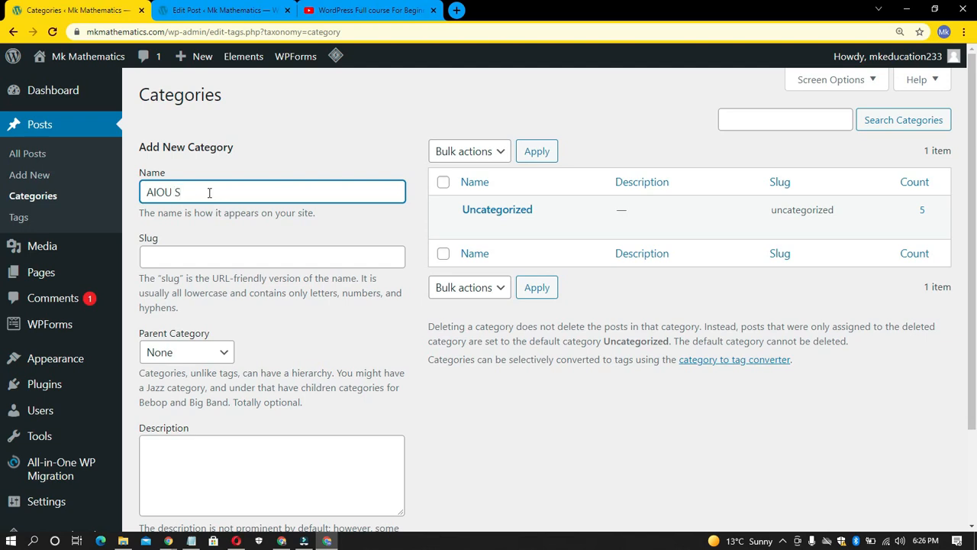
text(d)
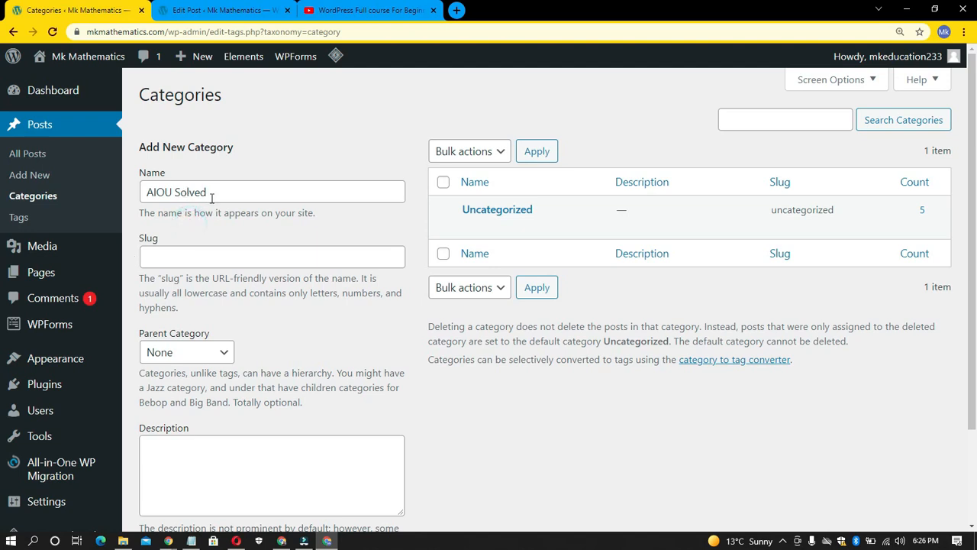
drag(234, 192, 132, 207)
click(153, 200)
- Review the Slug, Parent Category and Description fields of the new category form without filling them in
click(166, 257)
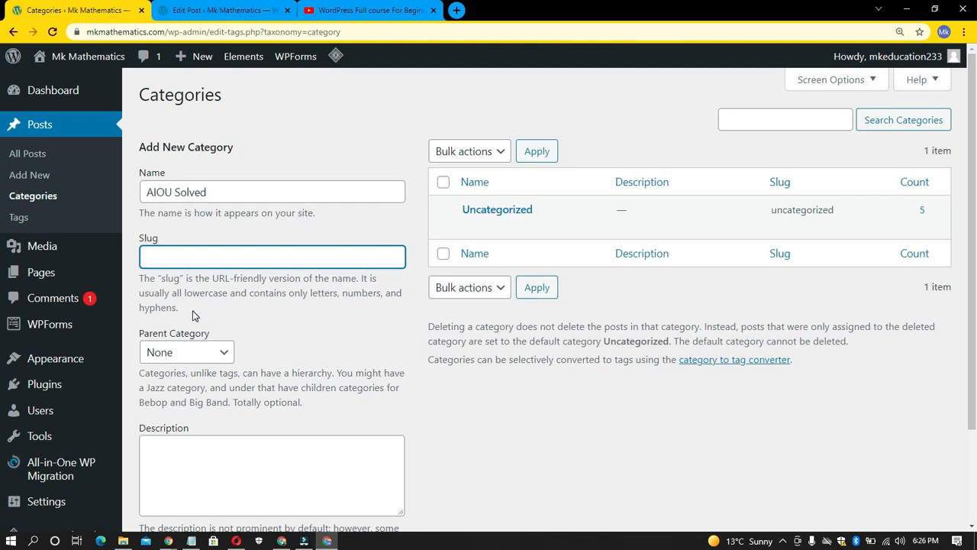
click(192, 284)
scroll(210, 304, down, 3)
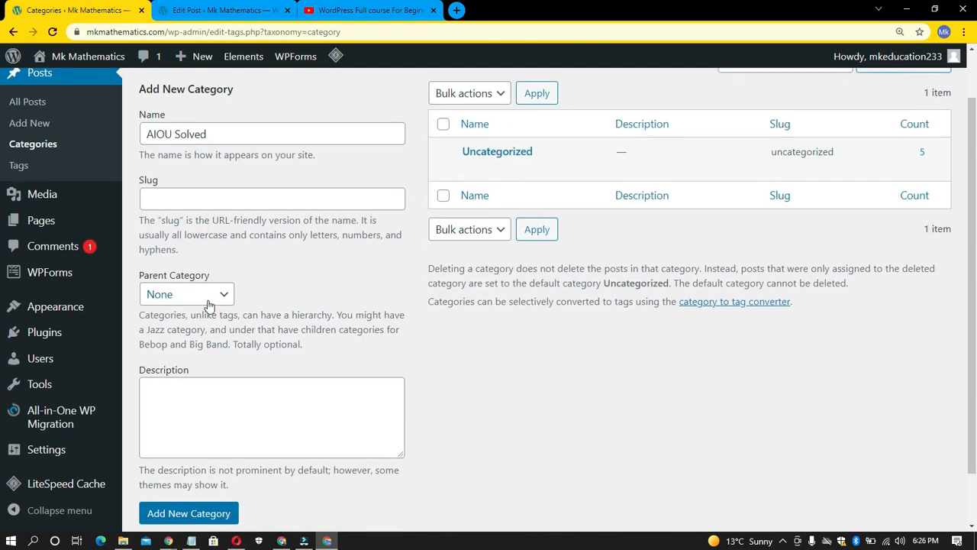
click(209, 239)
click(206, 228)
click(269, 229)
click(210, 356)
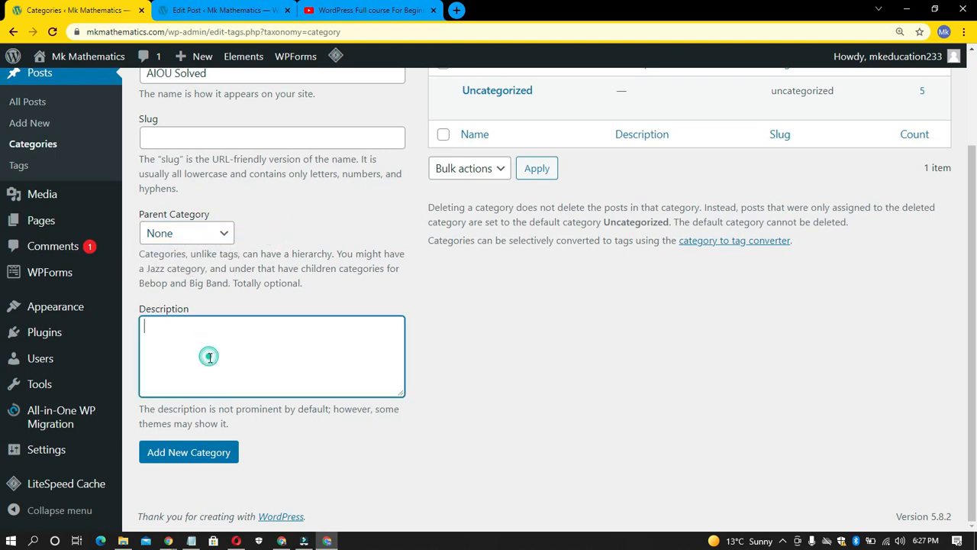
click(318, 361)
click(480, 392)
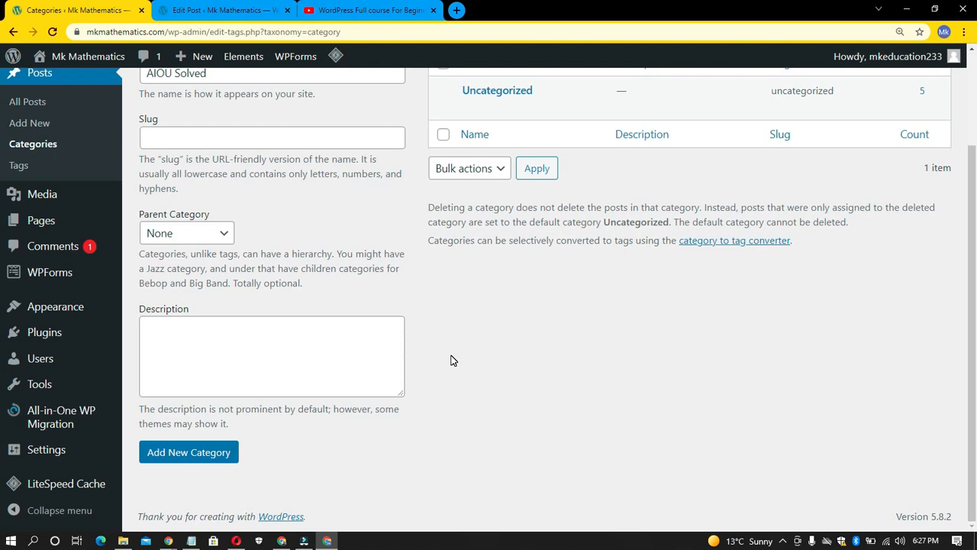
click(283, 352)
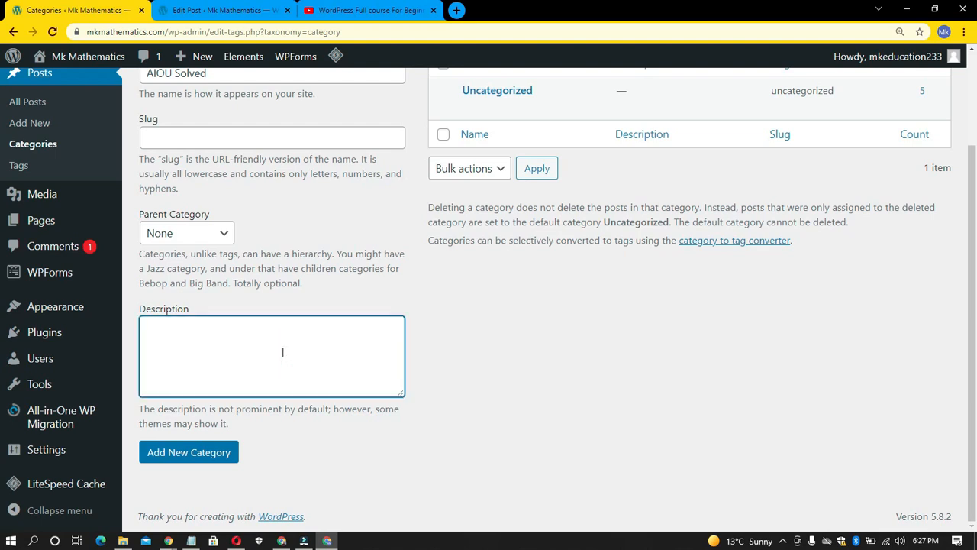
click(298, 267)
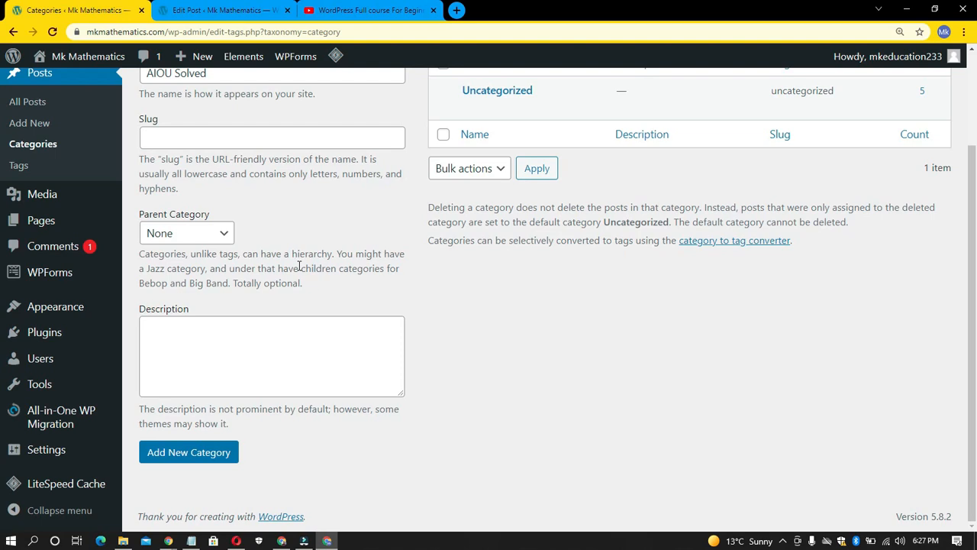
scroll(525, 366, up, 2)
scroll(525, 367, down, 2)
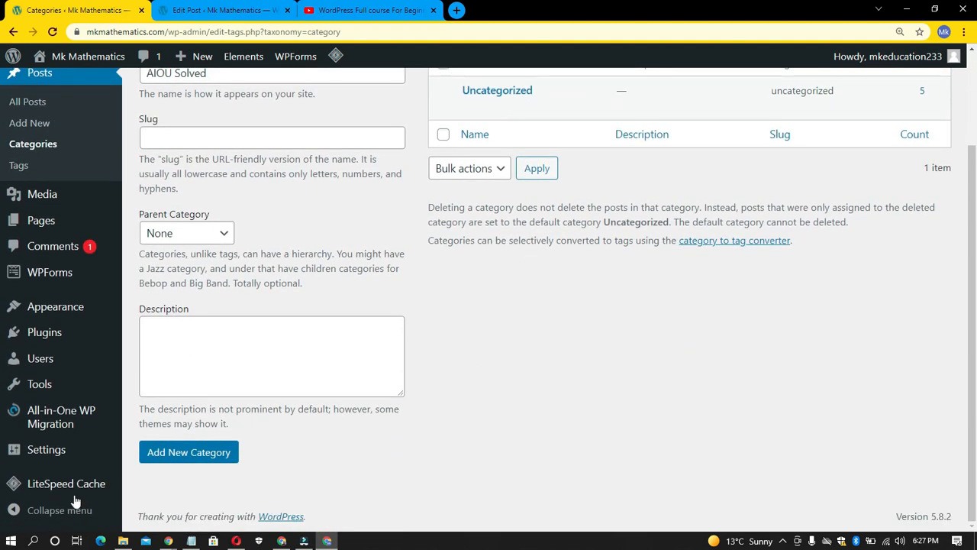
- Add the AIOU Solved category and check its name in the category list
click(176, 458)
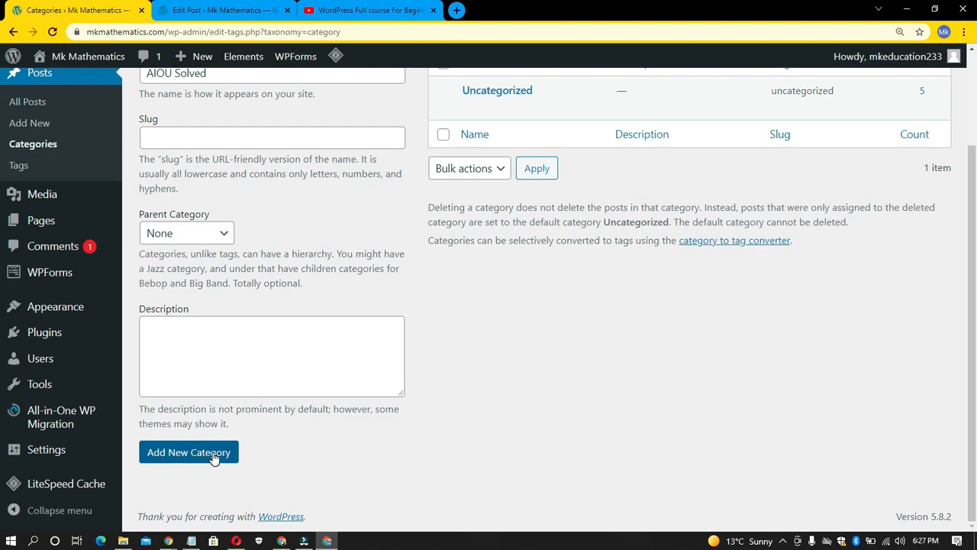
scroll(452, 430, up, 2)
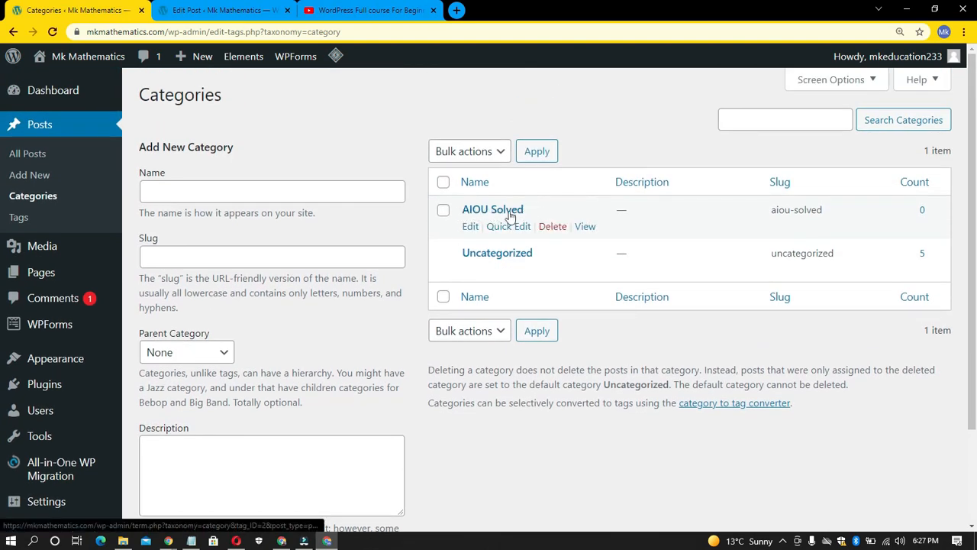
drag(524, 211, 462, 216)
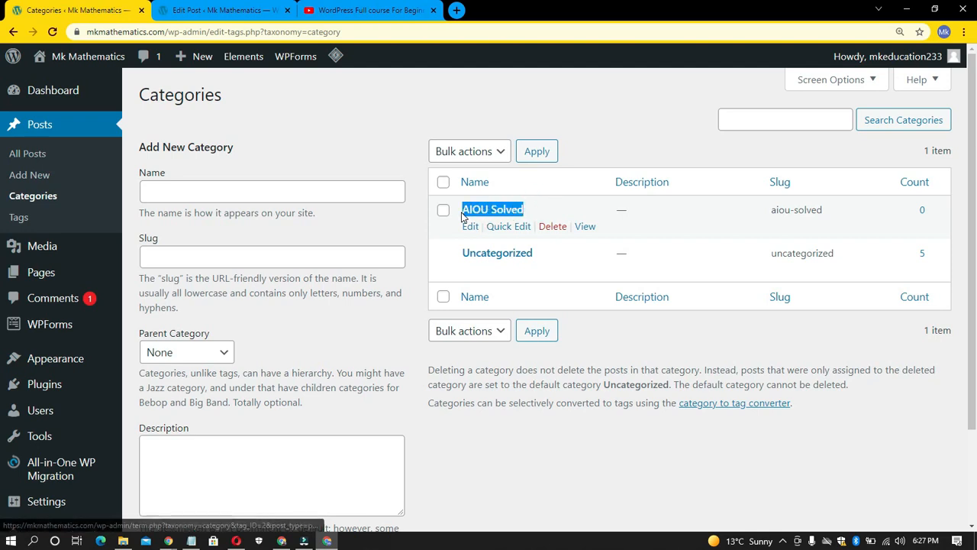
click(556, 200)
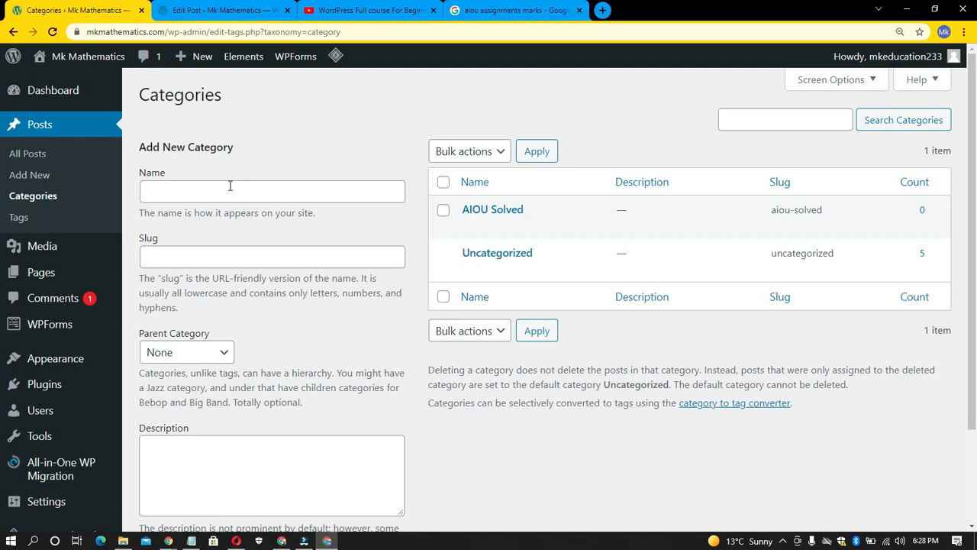
- Go over the blank Name and Description fields for another category, returning to the Name field
click(230, 193)
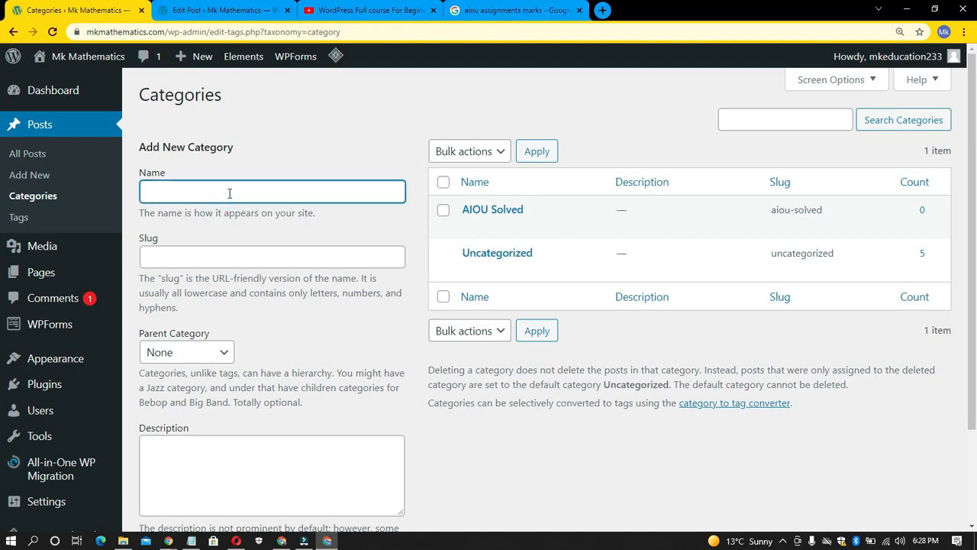
scroll(229, 191, down, 1)
click(225, 197)
click(312, 246)
scroll(312, 246, down, 1)
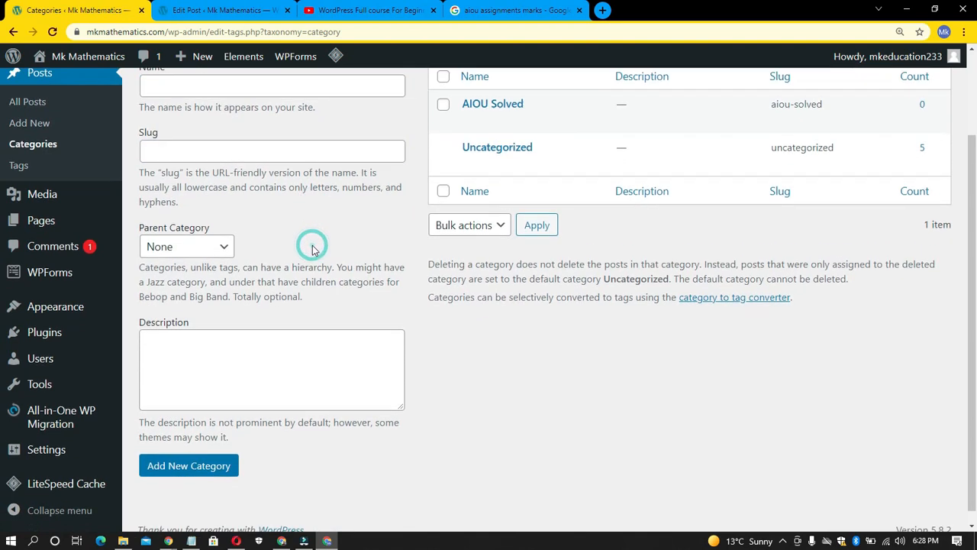
click(207, 374)
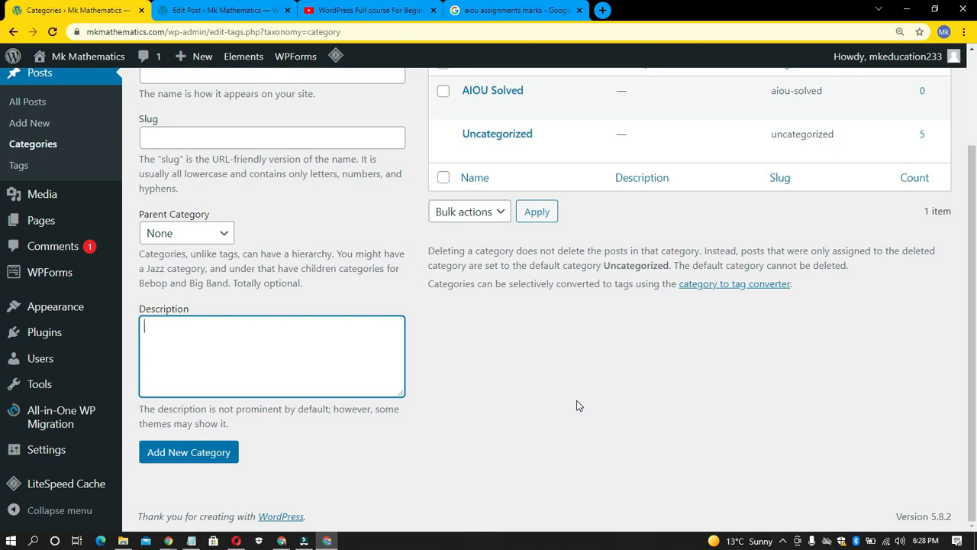
scroll(573, 402, up, 2)
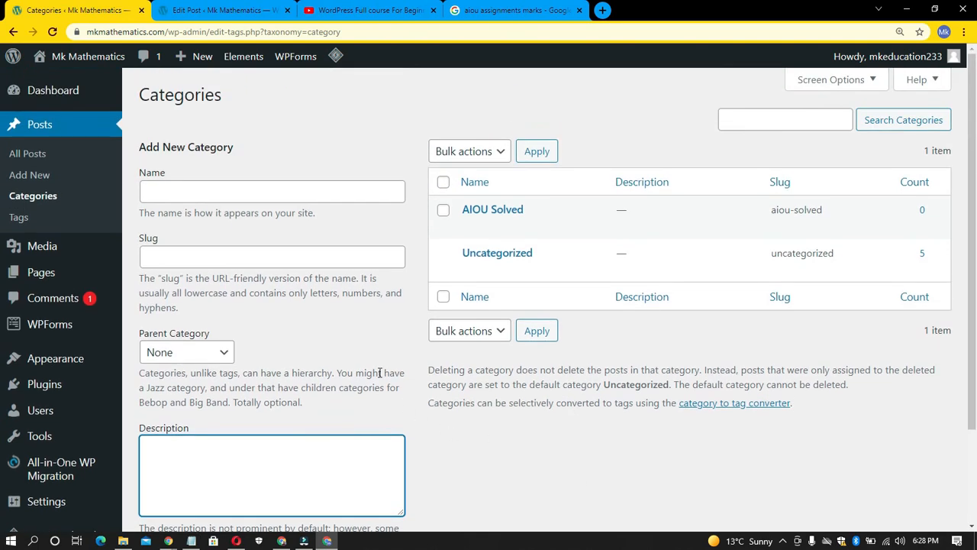
click(273, 198)
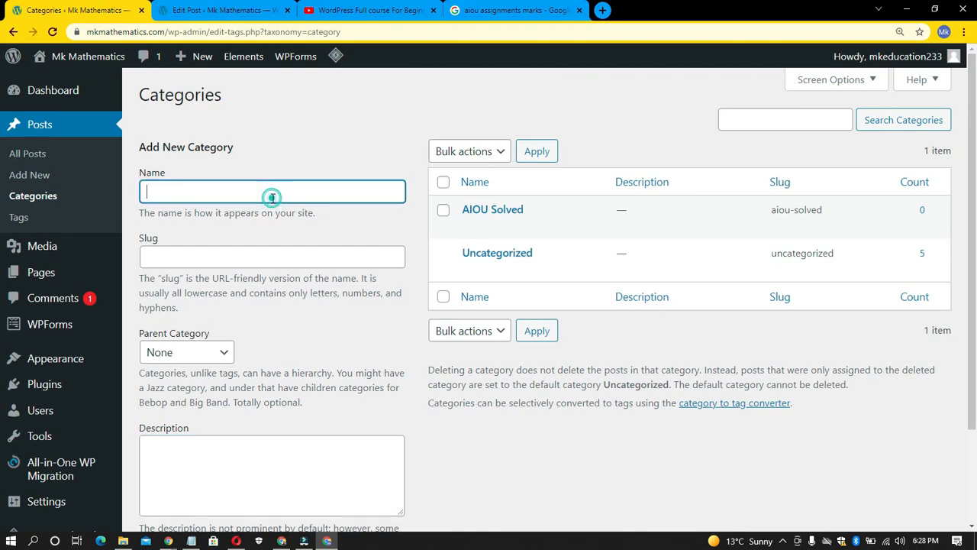
- Examine the empty Name, Slug, Parent Category and Description fields of the Add New Category form once more
click(268, 213)
click(251, 259)
click(265, 290)
scroll(264, 287, down, 2)
click(245, 350)
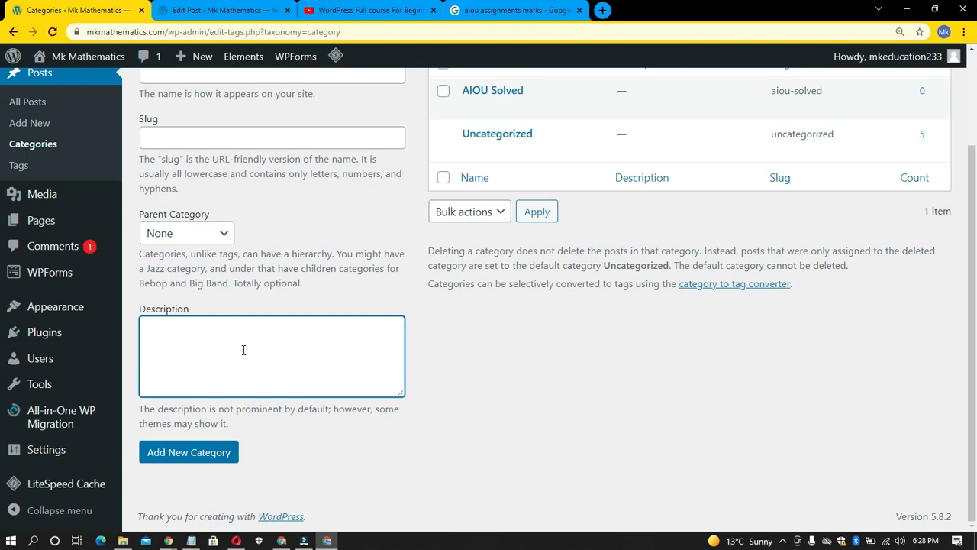
scroll(244, 349, up, 2)
scroll(207, 459, down, 2)
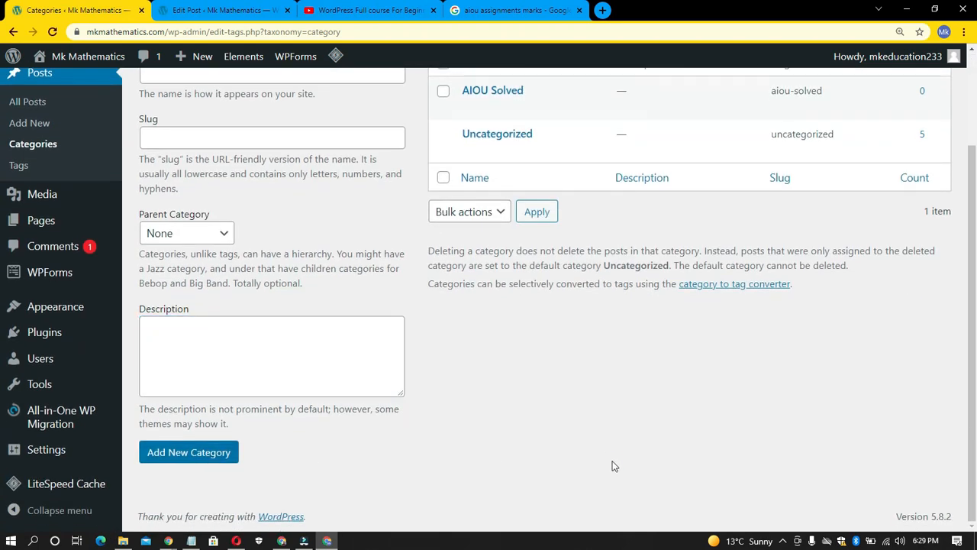
click(615, 466)
scroll(611, 462, up, 2)
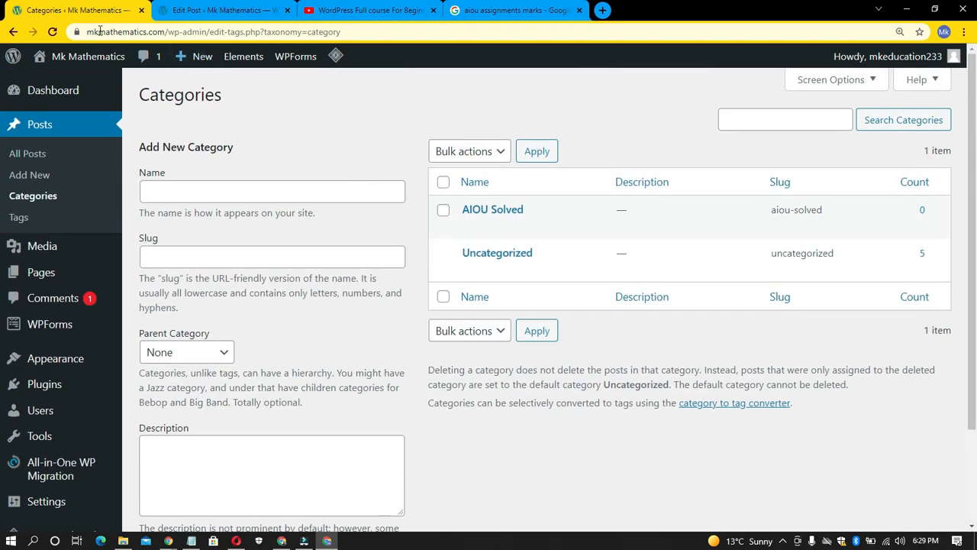
- Reload the Categories page to check the Count column for each category, and dismiss the notices
click(52, 31)
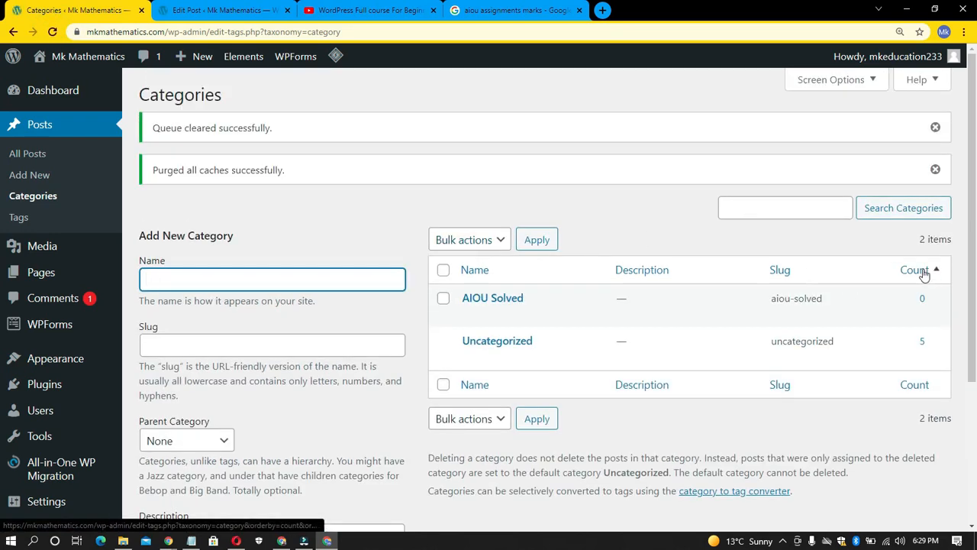
drag(894, 305, 939, 302)
click(936, 299)
click(935, 348)
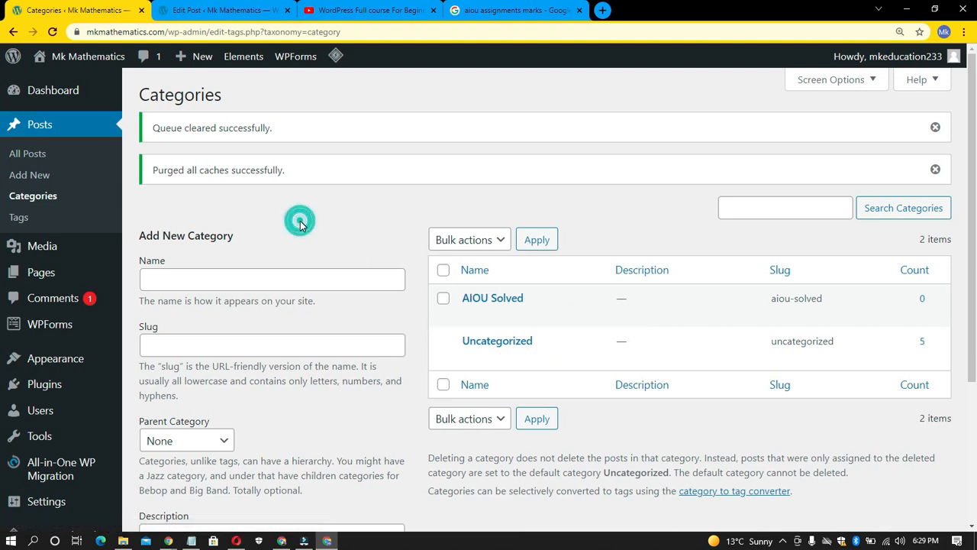
click(937, 127)
click(937, 127)
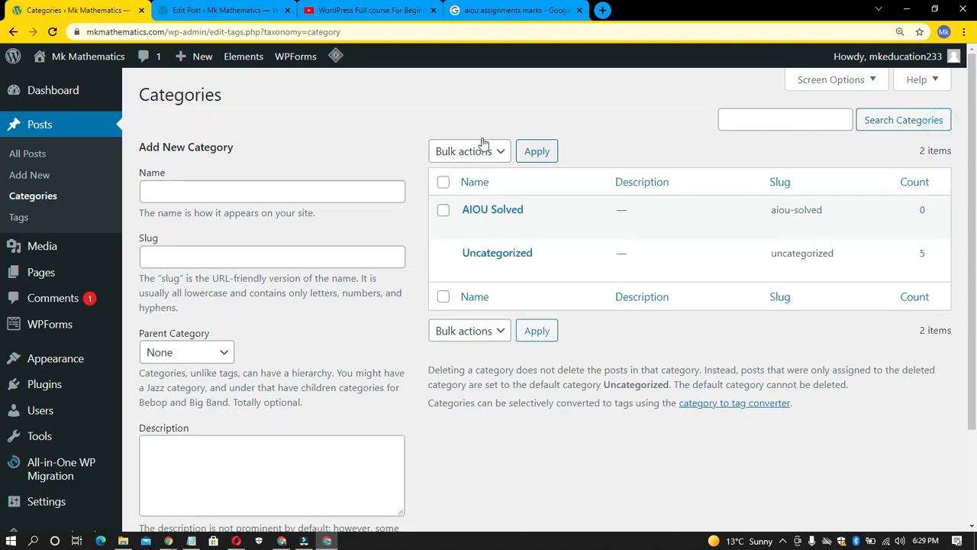
- Open the list of all posts and look through the posts and their categories
click(28, 155)
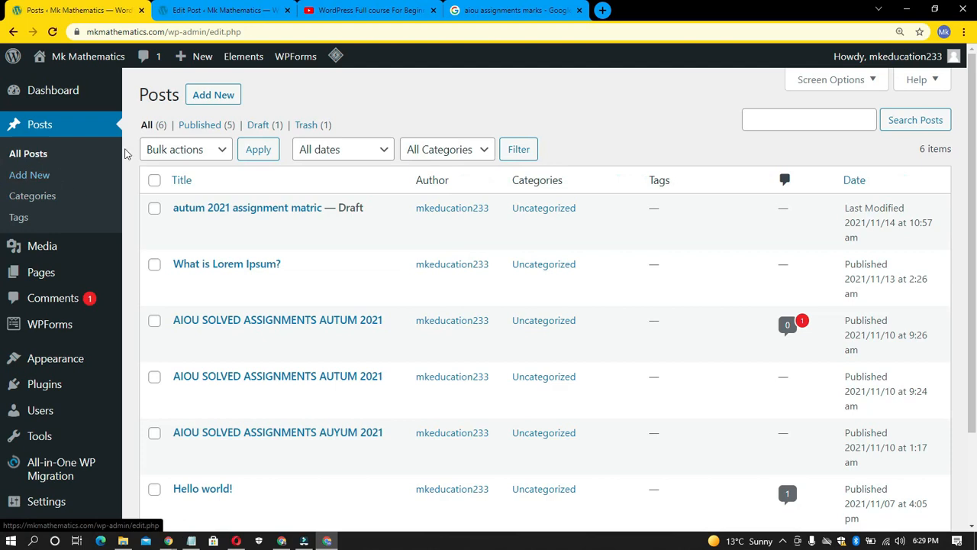
scroll(222, 221, down, 3)
scroll(226, 224, up, 3)
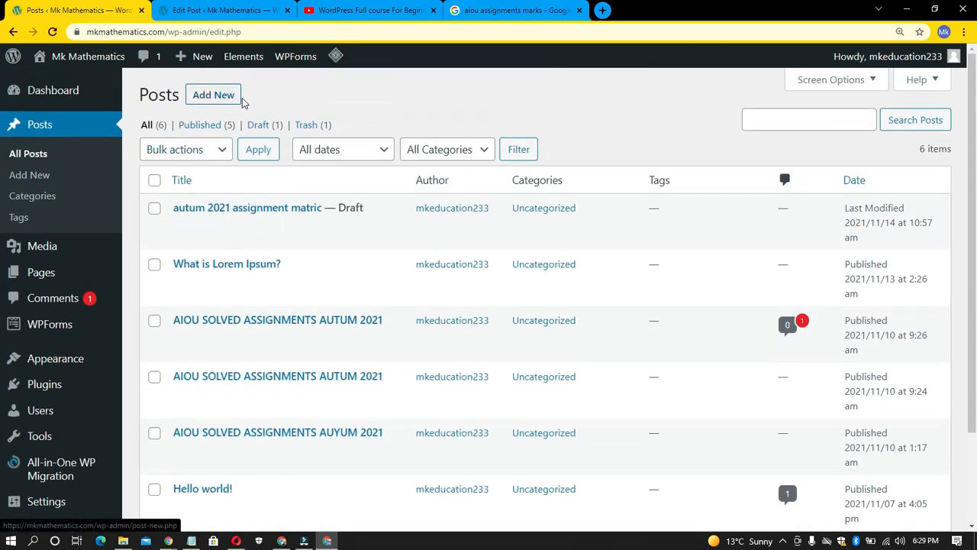
- Switch to the open editor of the What is Lorem Ipsum? post and look through its content and settings
click(222, 10)
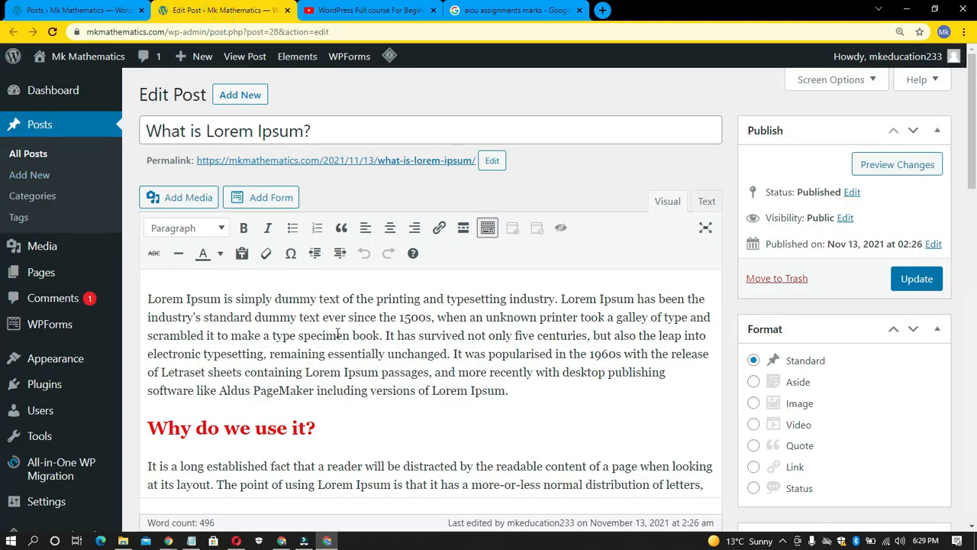
scroll(336, 334, down, 10)
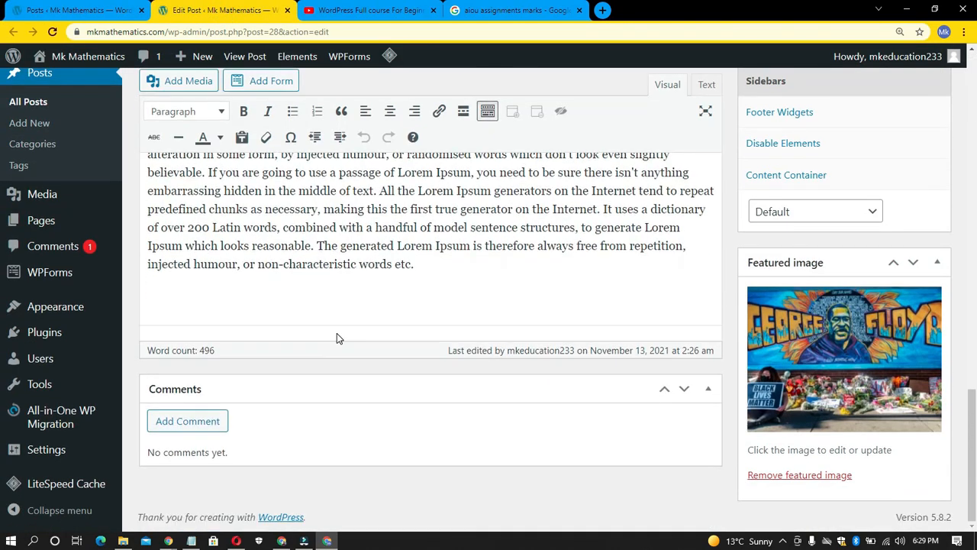
scroll(337, 333, up, 5)
scroll(337, 333, up, 10)
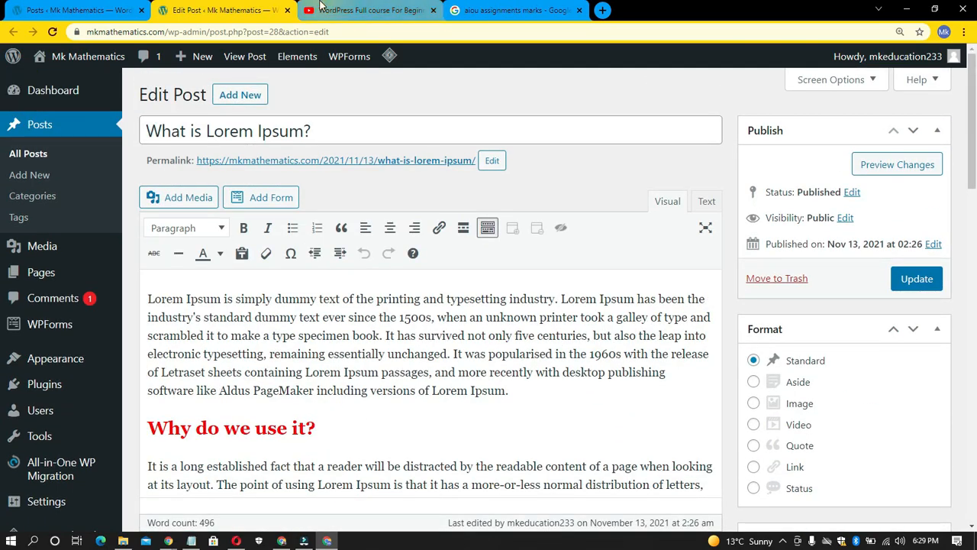
- View the blog post lesson in the WordPress Full course playlist on YouTube and return to the post editor
click(367, 10)
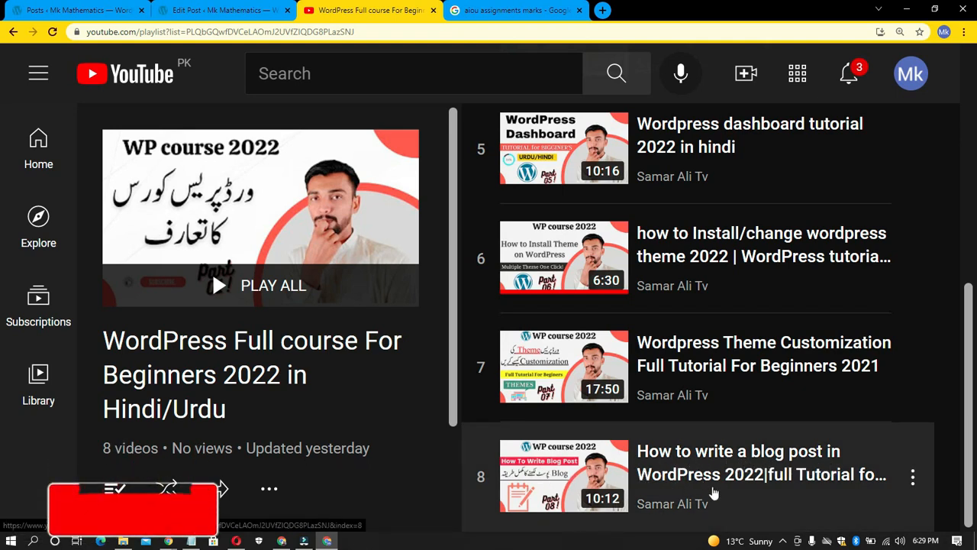
click(185, 9)
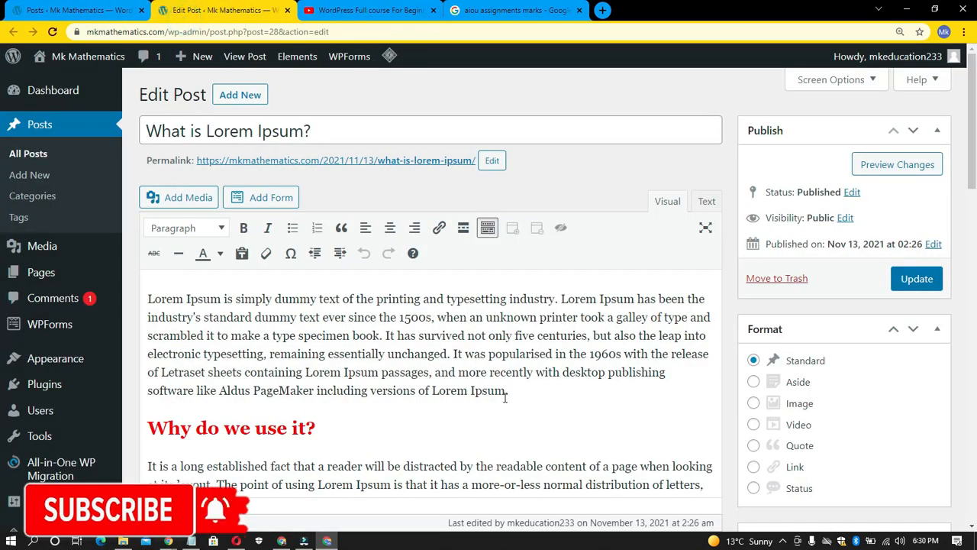
- Reload the What is Lorem Ipsum? post editor and assign the post to AIOU Solved instead of Uncategorized
click(51, 32)
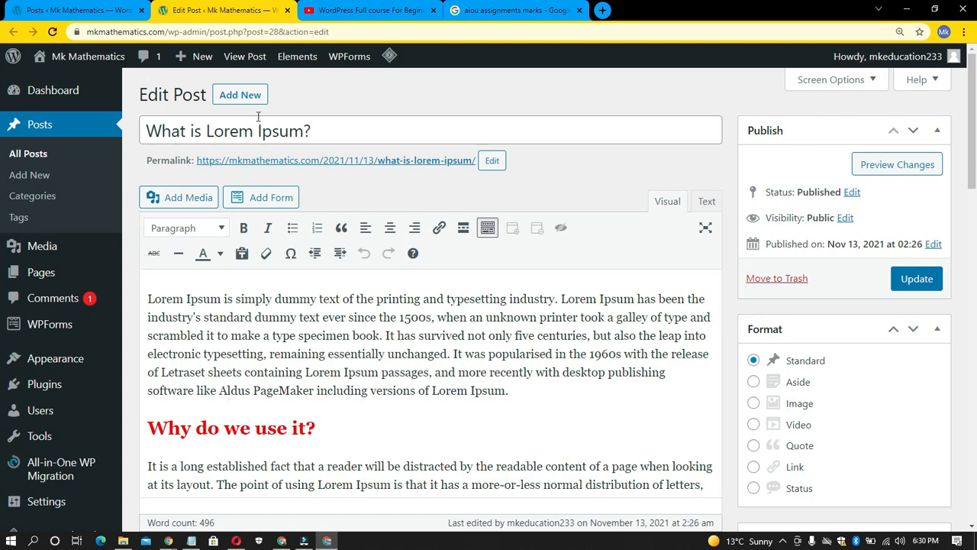
scroll(458, 252, down, 6)
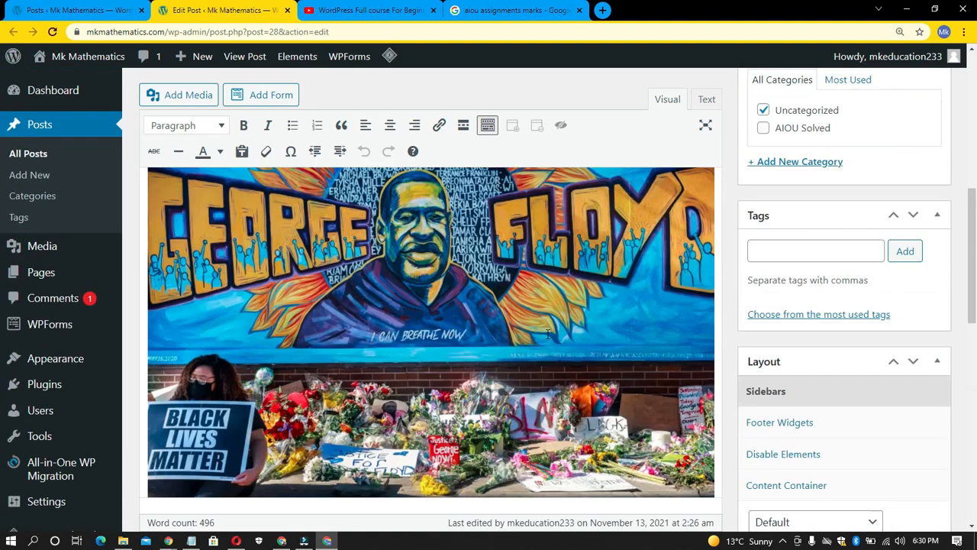
scroll(547, 334, up, 4)
scroll(547, 333, up, 2)
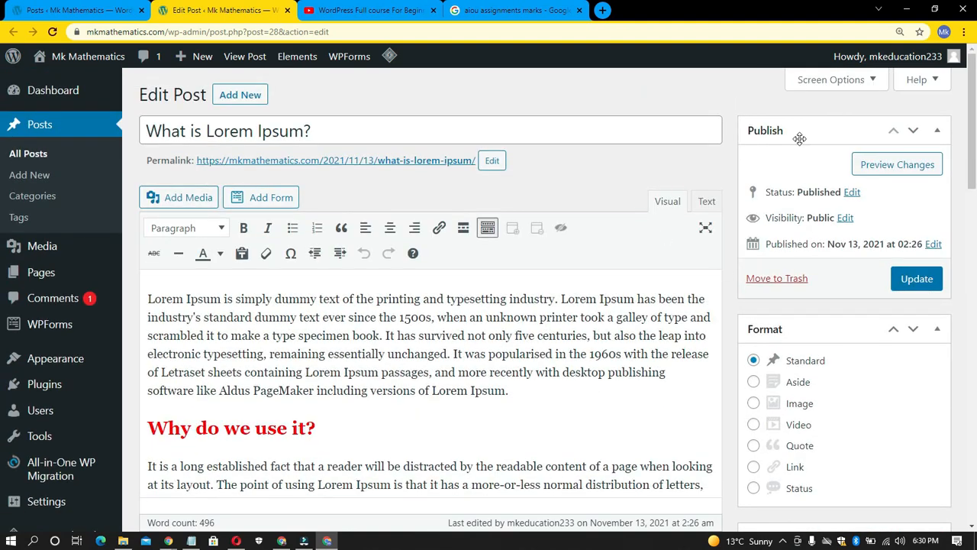
scroll(798, 152, down, 5)
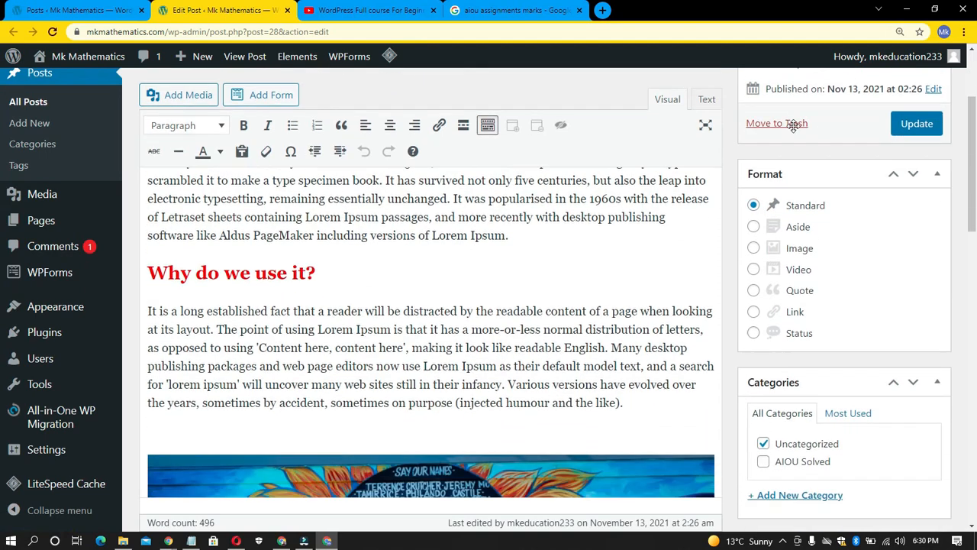
scroll(801, 176, down, 1)
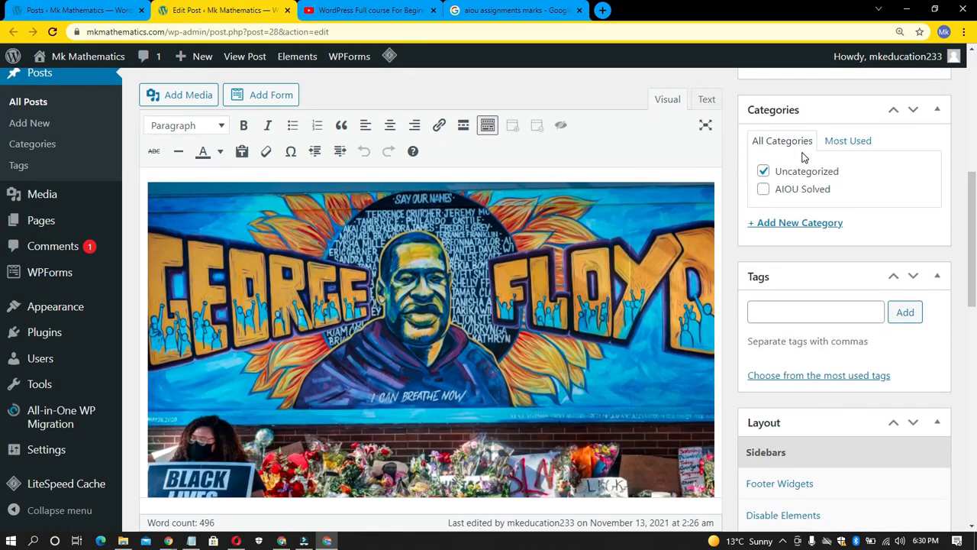
scroll(802, 157, up, 1)
mouse_move(807, 170)
mouse_down()
mouse_move(791, 172)
mouse_move(809, 179)
mouse_up()
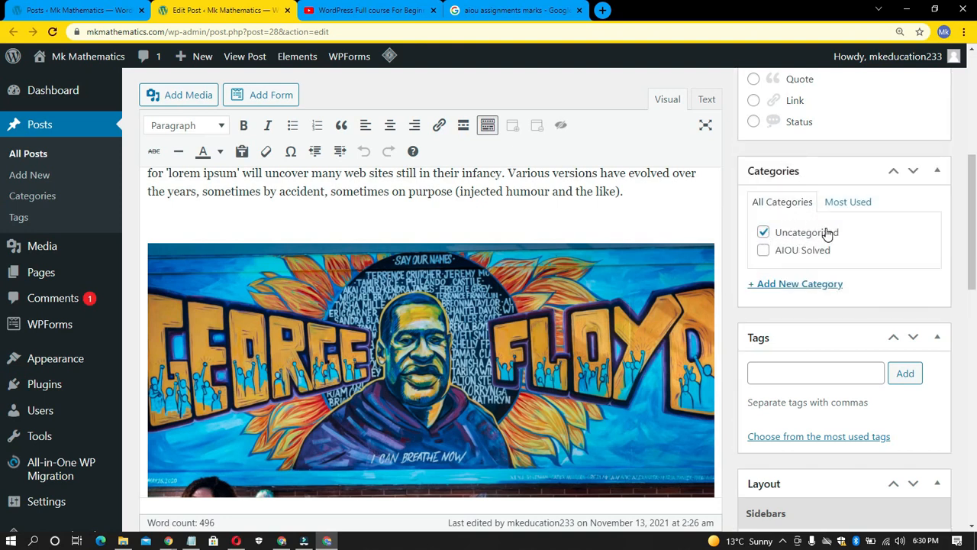
click(771, 234)
click(763, 251)
- Create a category named Add new, without a parent, from within the post's Categories box
click(815, 285)
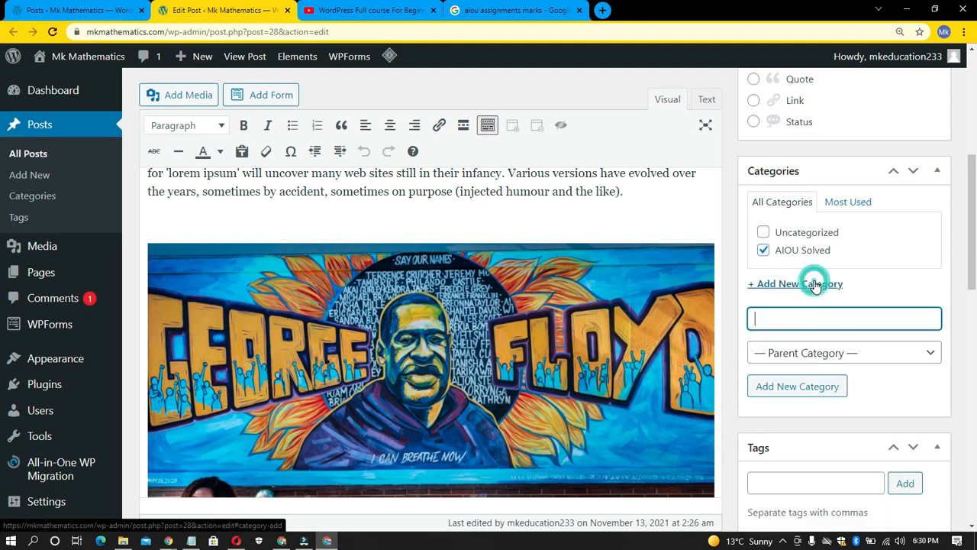
click(810, 320)
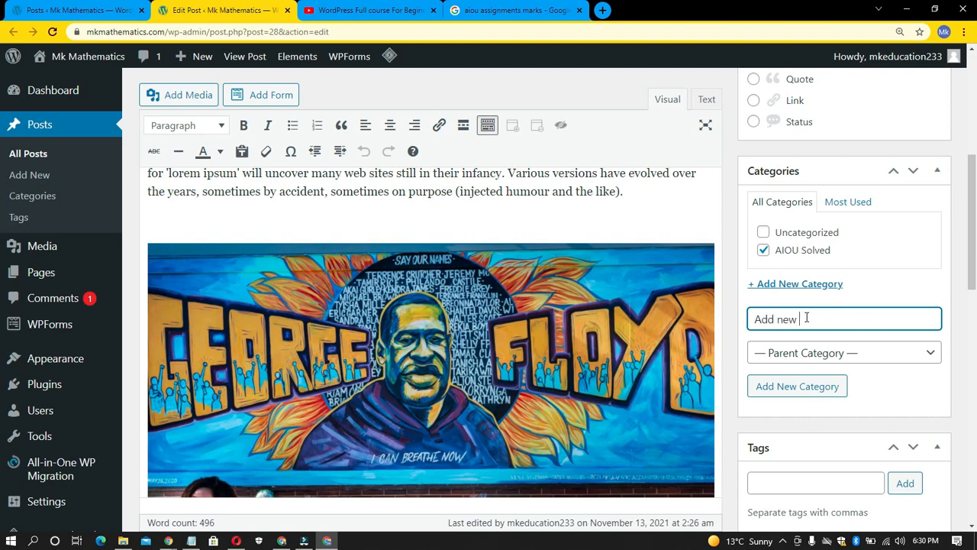
click(939, 388)
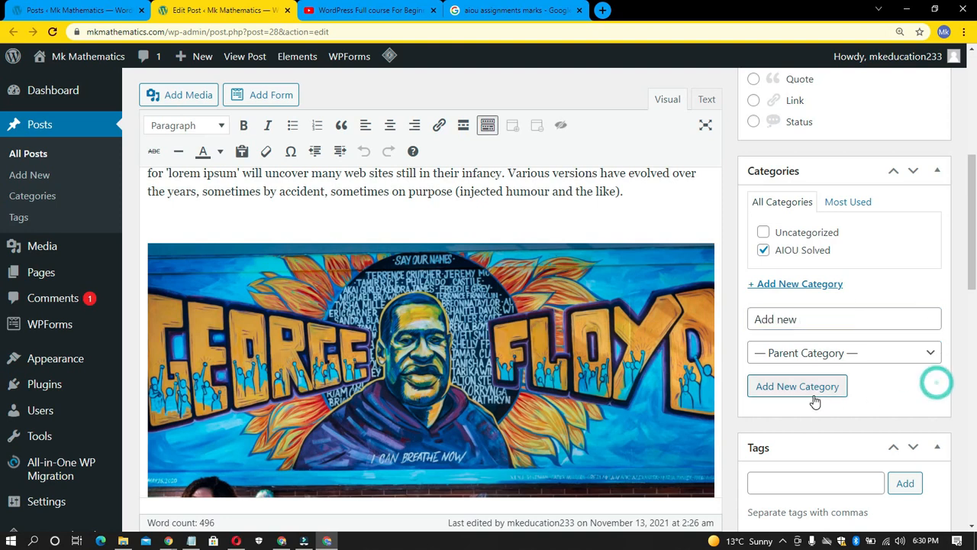
click(814, 388)
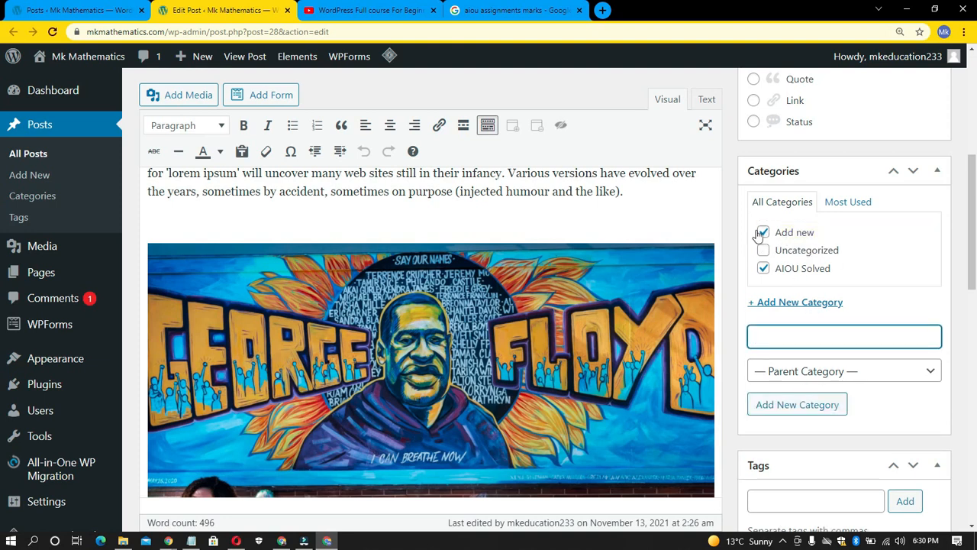
- Try assigning the post to Uncategorized as well and deselect that category again
scroll(797, 265, up, 1)
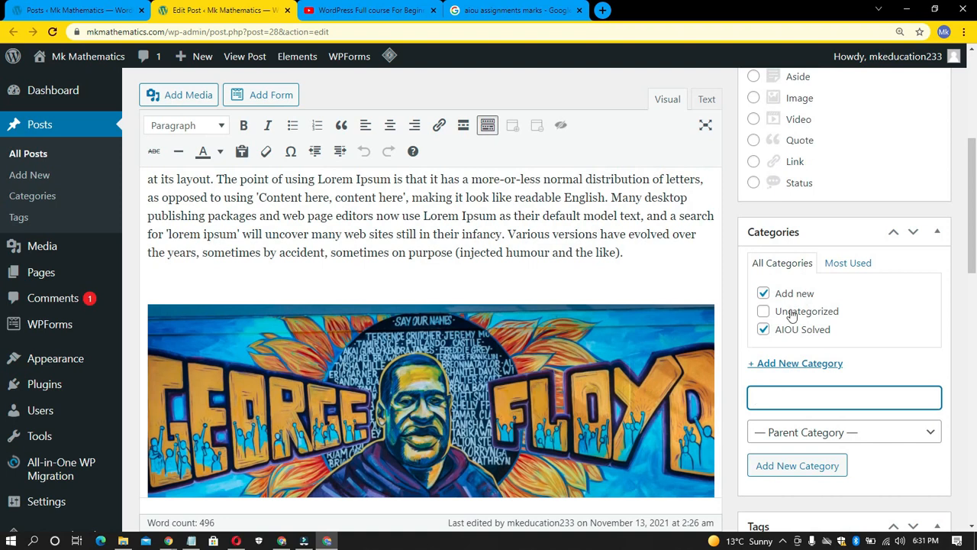
click(764, 313)
click(765, 313)
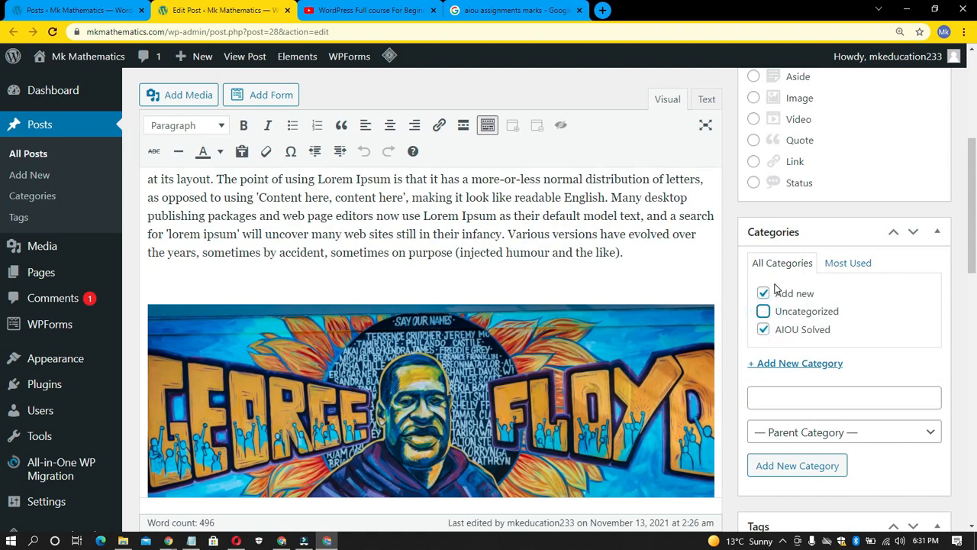
- Move the Categories box above the Format box in the post editor and check the new order
scroll(831, 384, down, 2)
scroll(831, 381, up, 1)
scroll(830, 384, up, 1)
scroll(896, 233, up, 5)
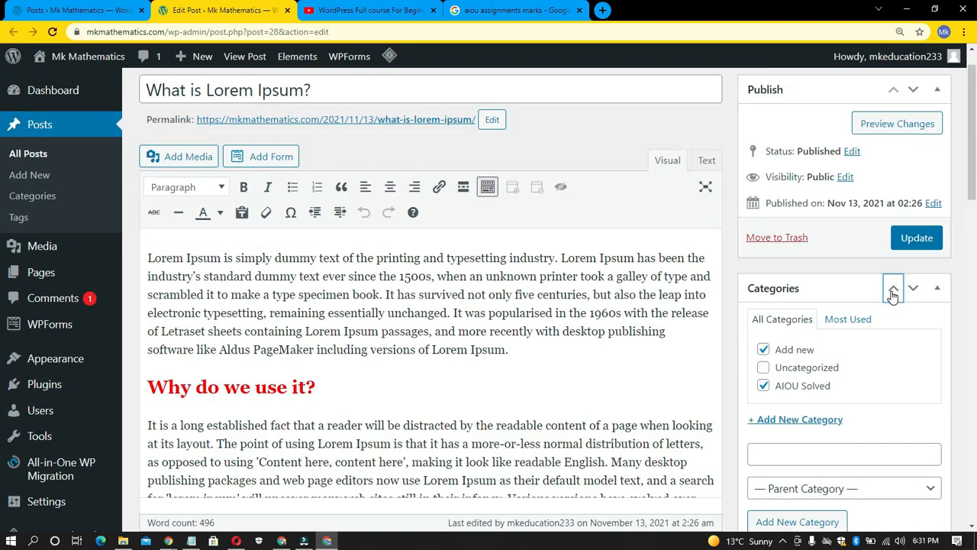
scroll(795, 383, down, 5)
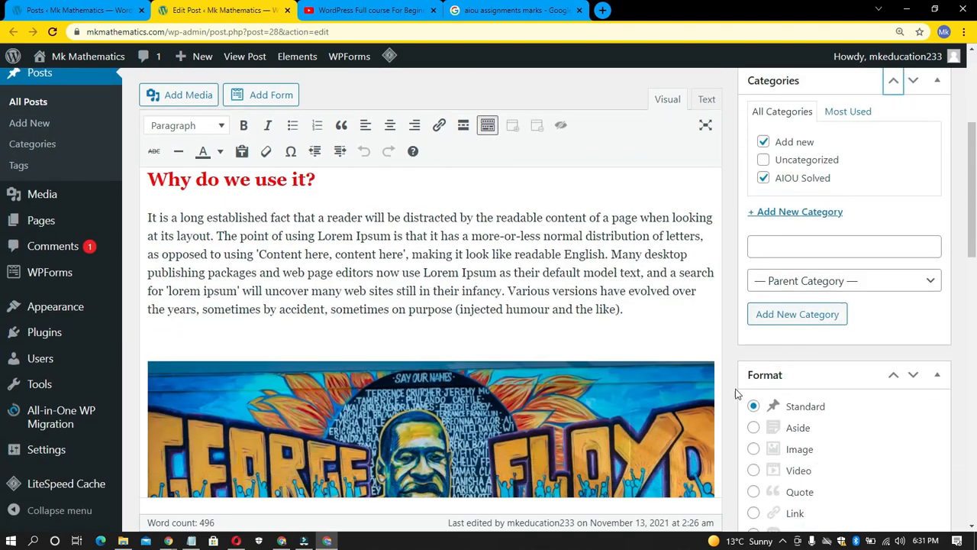
scroll(760, 405, up, 5)
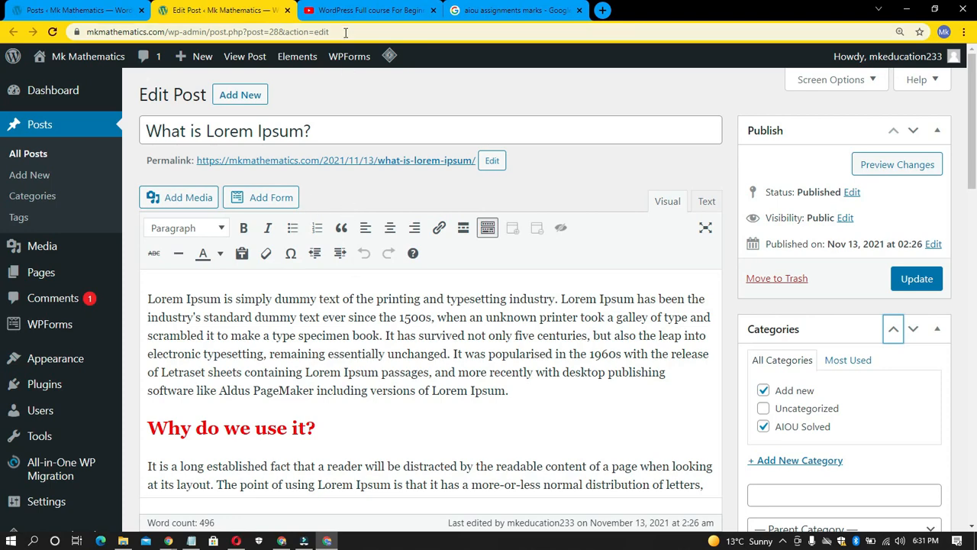
- Update the What is Lorem Ipsum? post to save its category assignments
scroll(831, 397, down, 2)
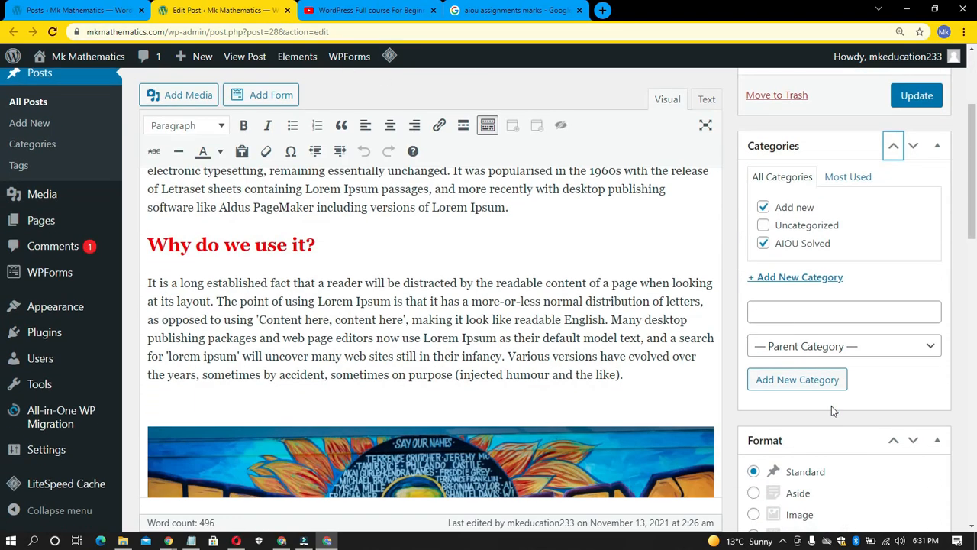
scroll(764, 255, up, 2)
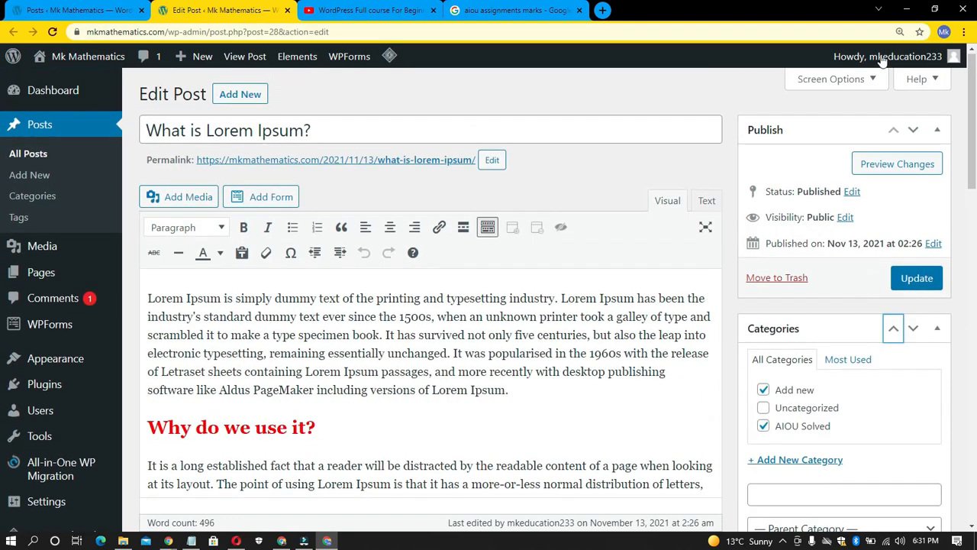
click(921, 280)
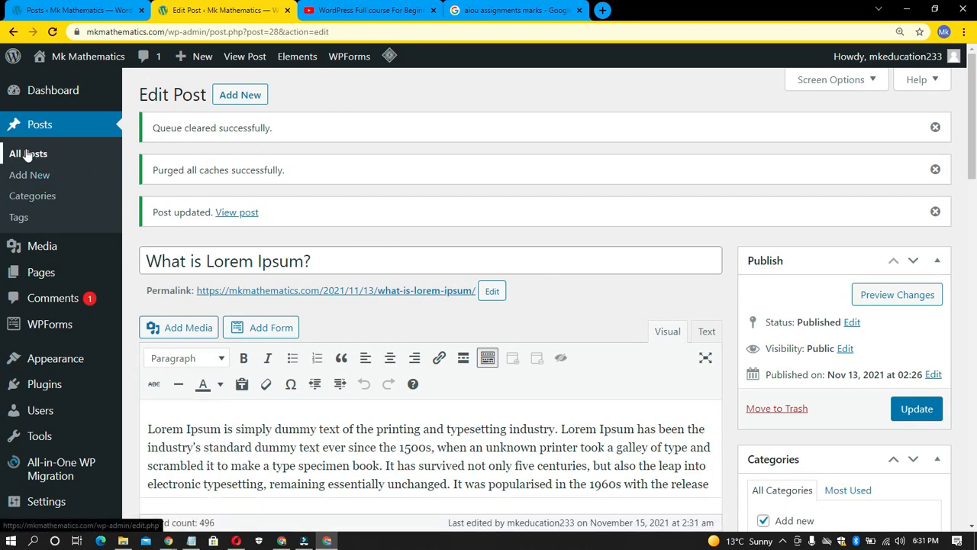
- Open the live site in a new tab and view the What is Lorem Ipsum? post to check its categories
right_click(64, 60)
click(115, 66)
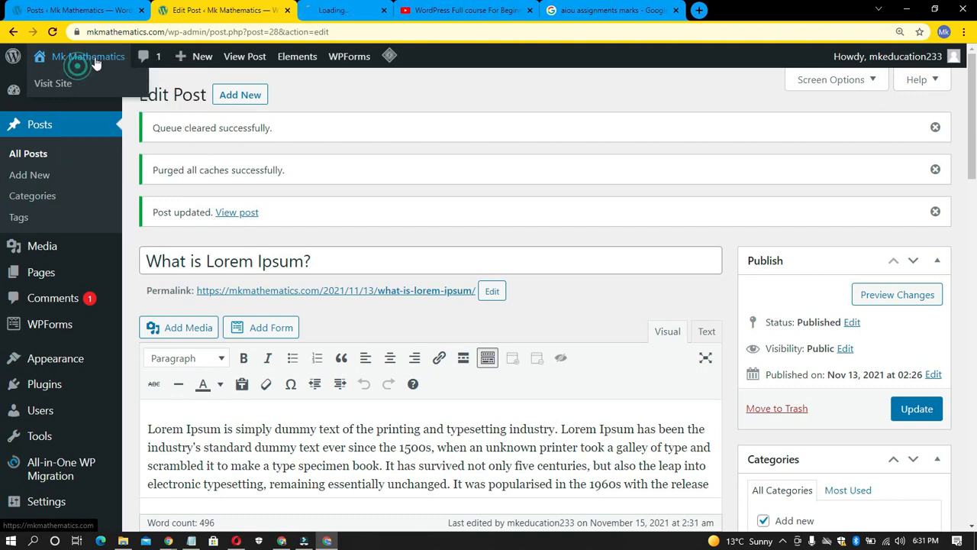
click(365, 10)
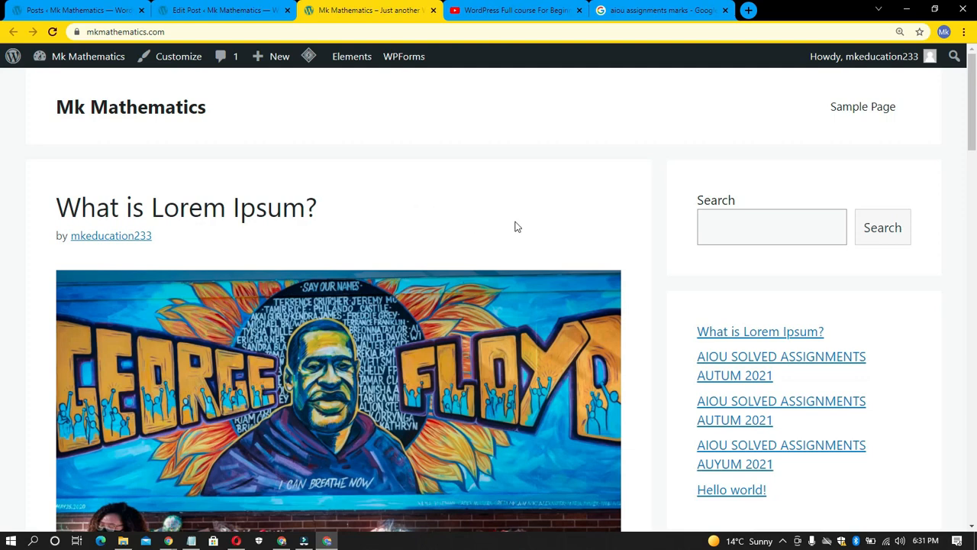
scroll(534, 224, down, 6)
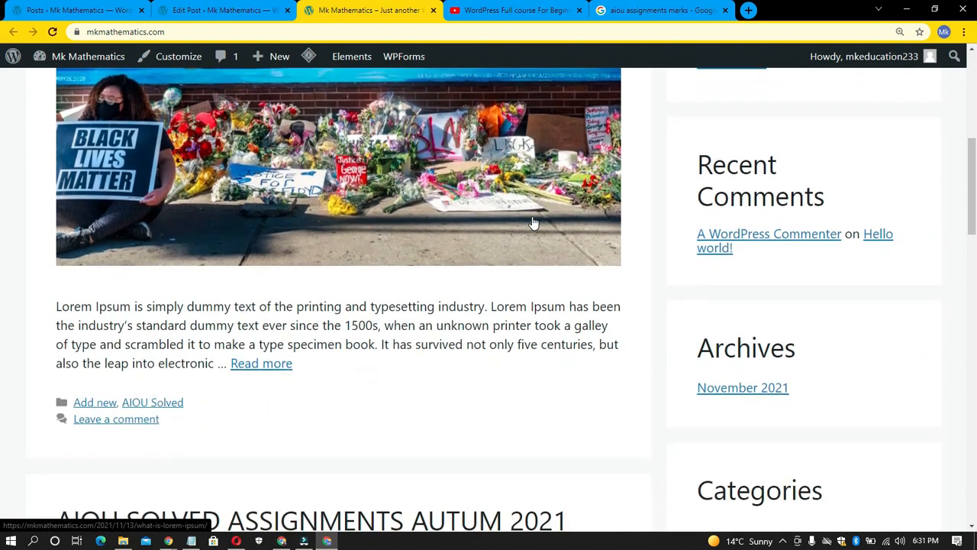
click(257, 305)
scroll(409, 264, down, 7)
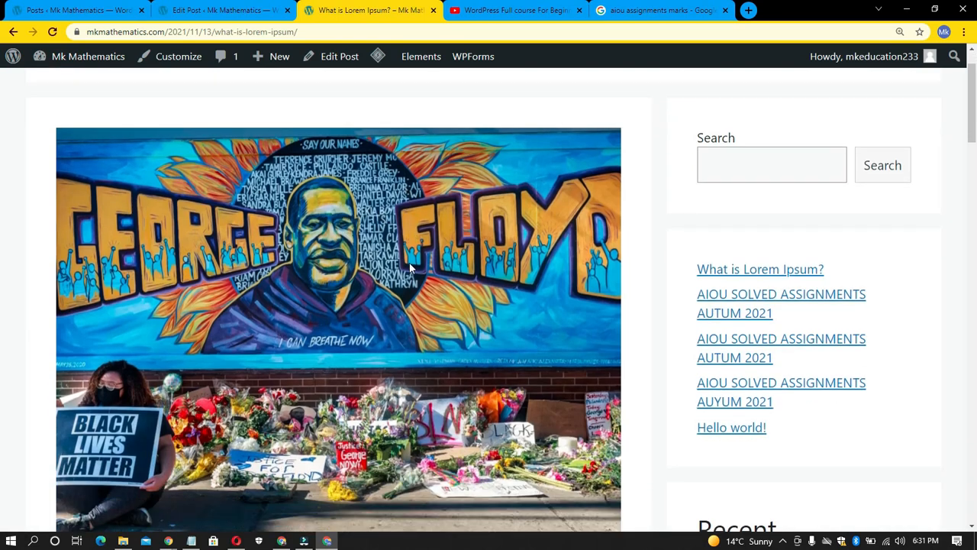
- Examine the category links below the What is Lorem Ipsum? post and the Categories section in the home page sidebar
scroll(409, 273, down, 15)
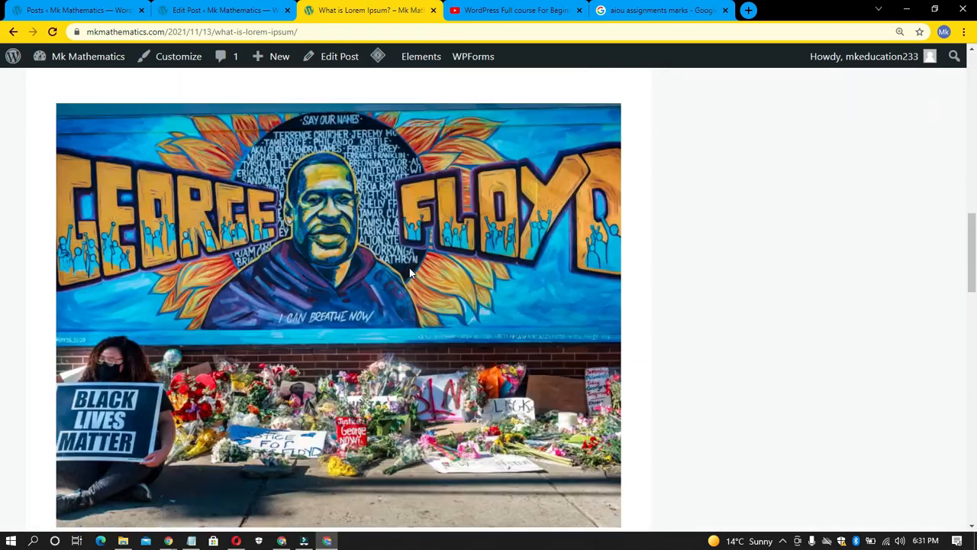
scroll(411, 270, up, 20)
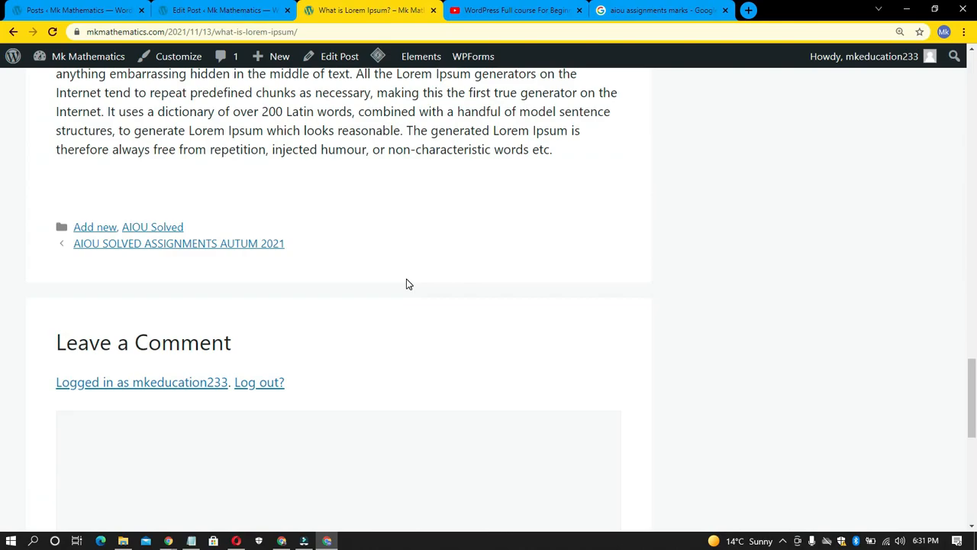
scroll(402, 293, up, 5)
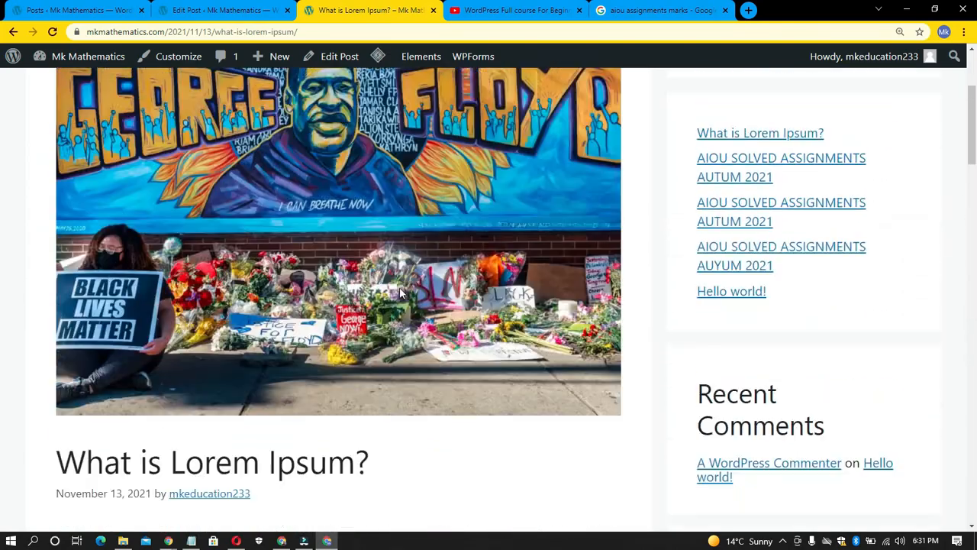
click(131, 106)
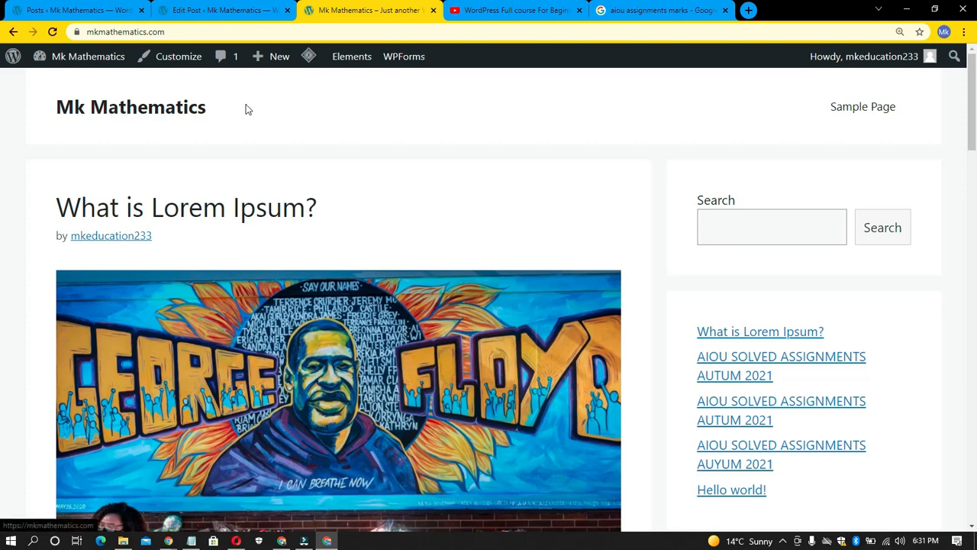
scroll(664, 196, down, 10)
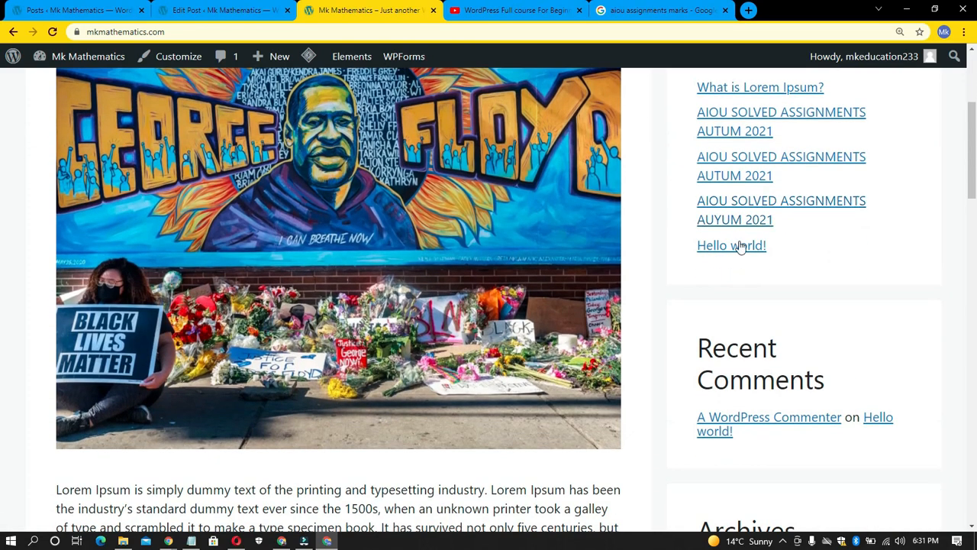
drag(693, 257, 830, 251)
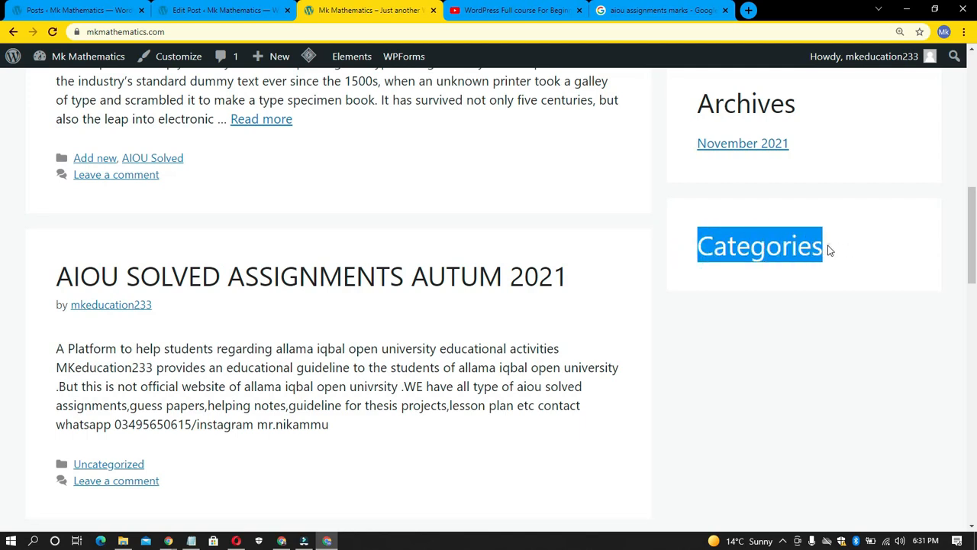
click(759, 297)
click(858, 347)
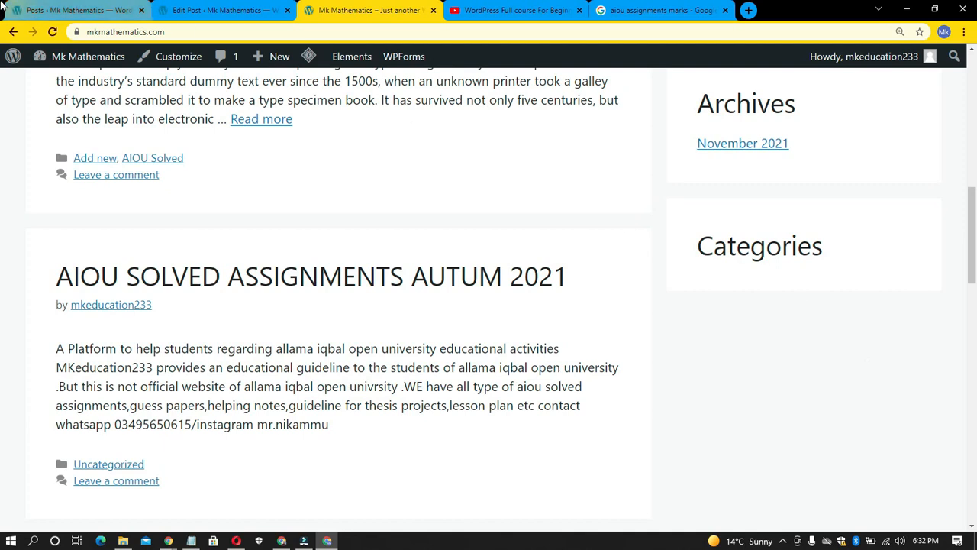
- Open the theme customizer from the WordPress dashboard and open the sidebar's Categories widget for editing
click(69, 10)
scroll(16, 348, down, 2)
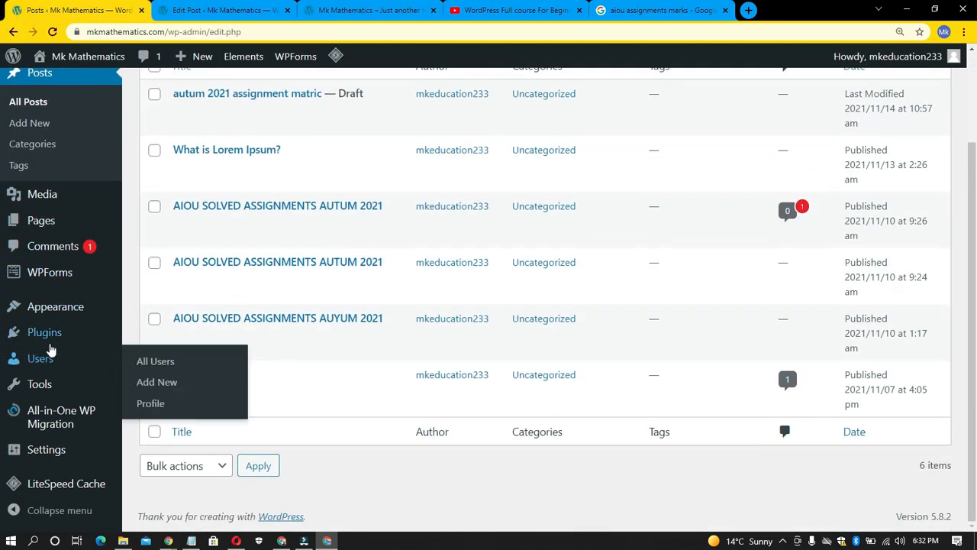
mouse_move(72, 313)
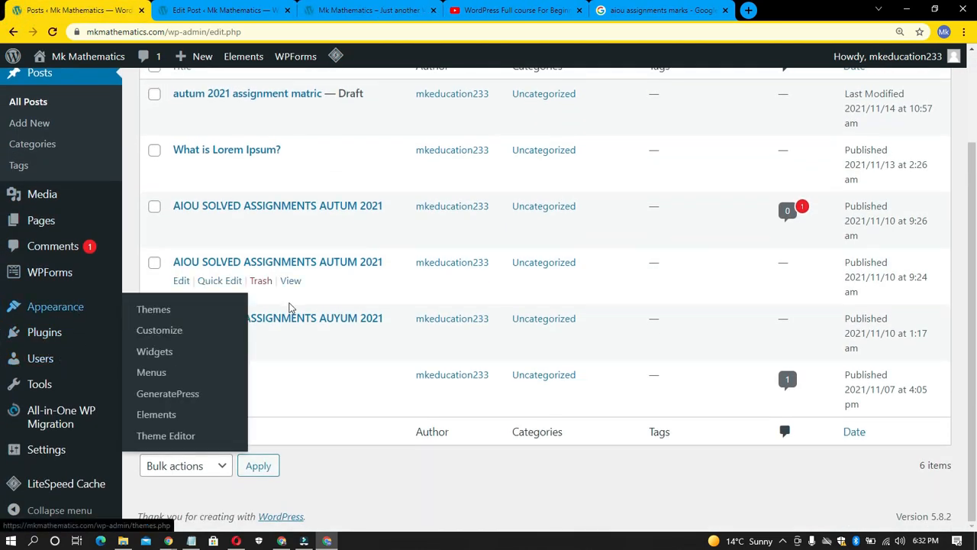
click(187, 334)
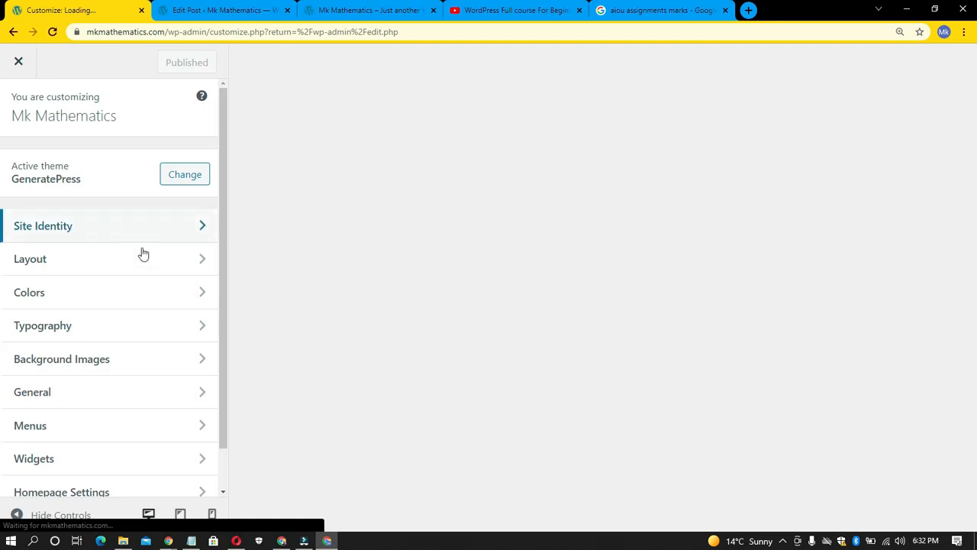
scroll(582, 329, down, 6)
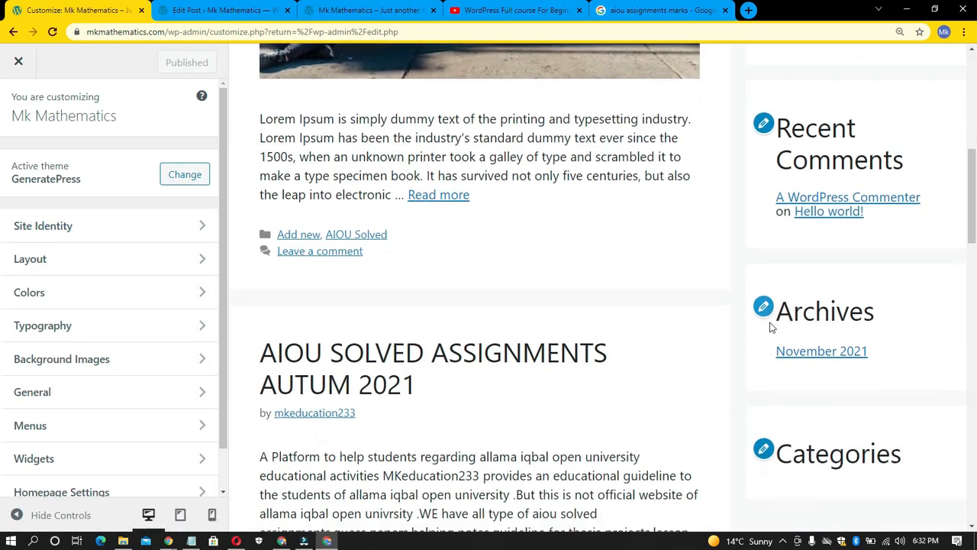
scroll(770, 330, down, 2)
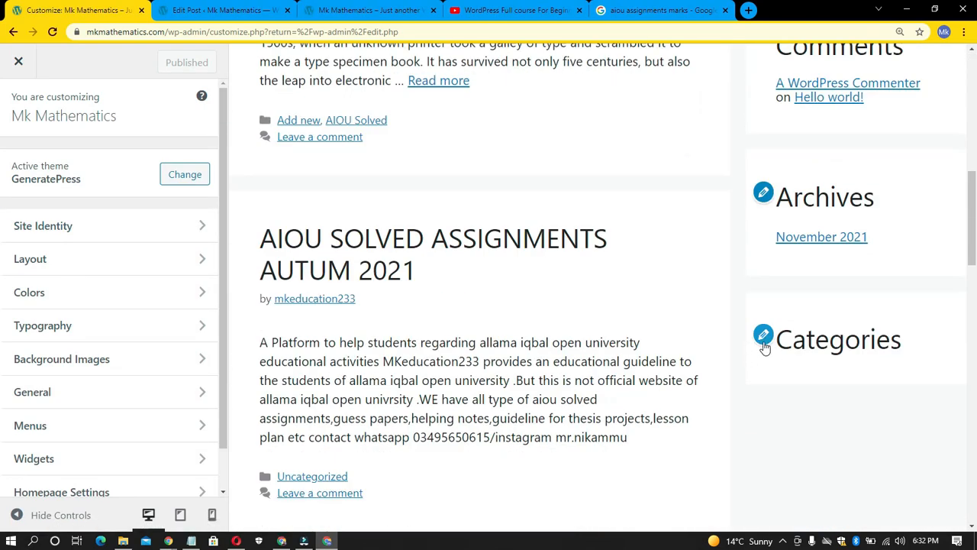
click(765, 337)
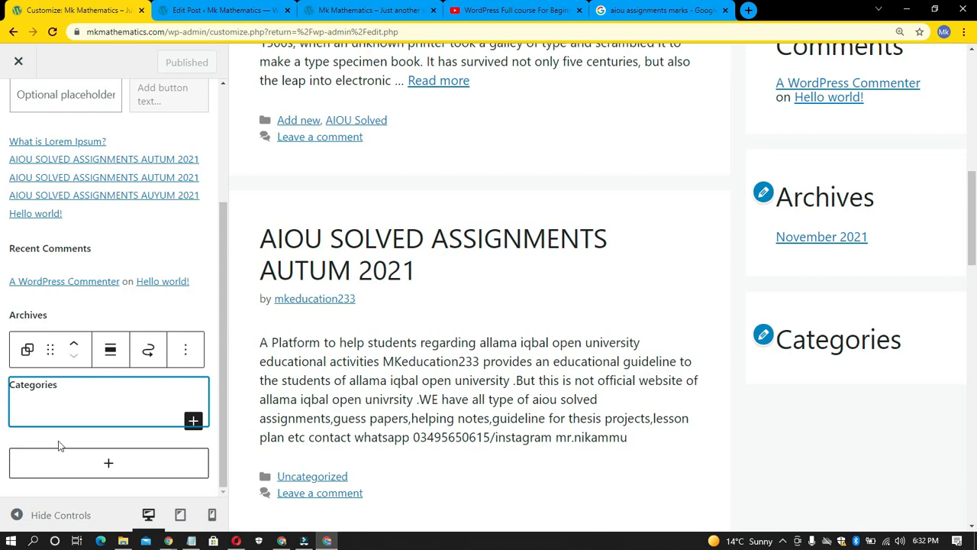
- Add a Categories block below the Categories heading in the sidebar, publish the change and close the customizer
click(71, 435)
click(51, 421)
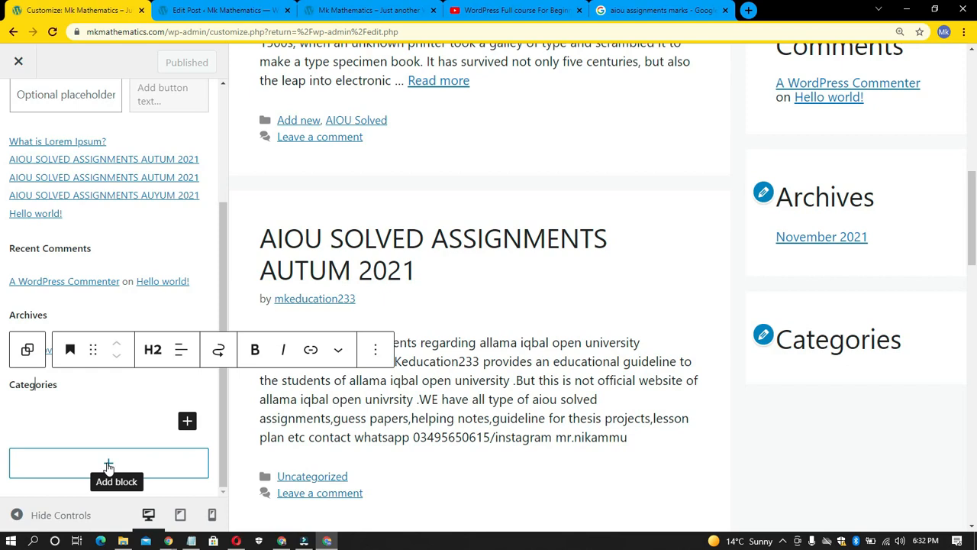
click(109, 465)
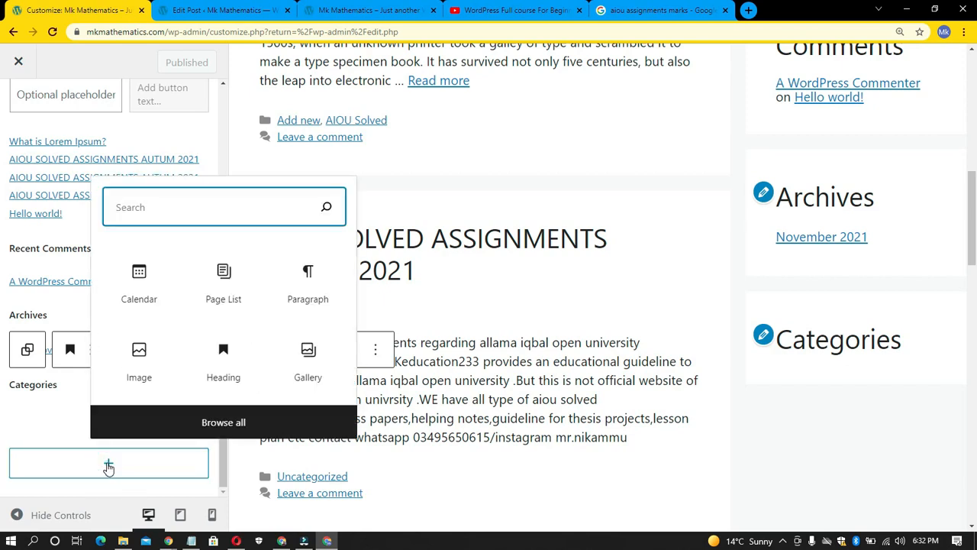
text(ca)
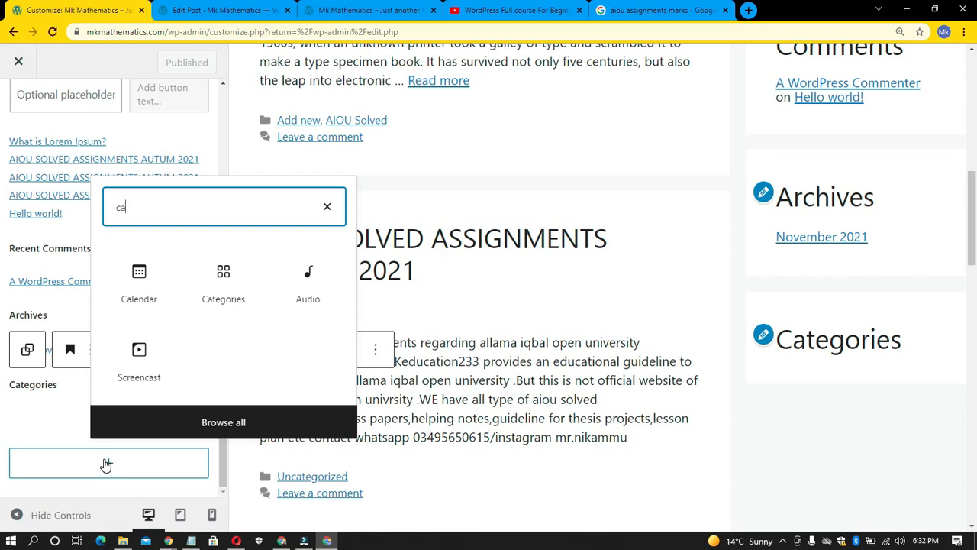
click(229, 290)
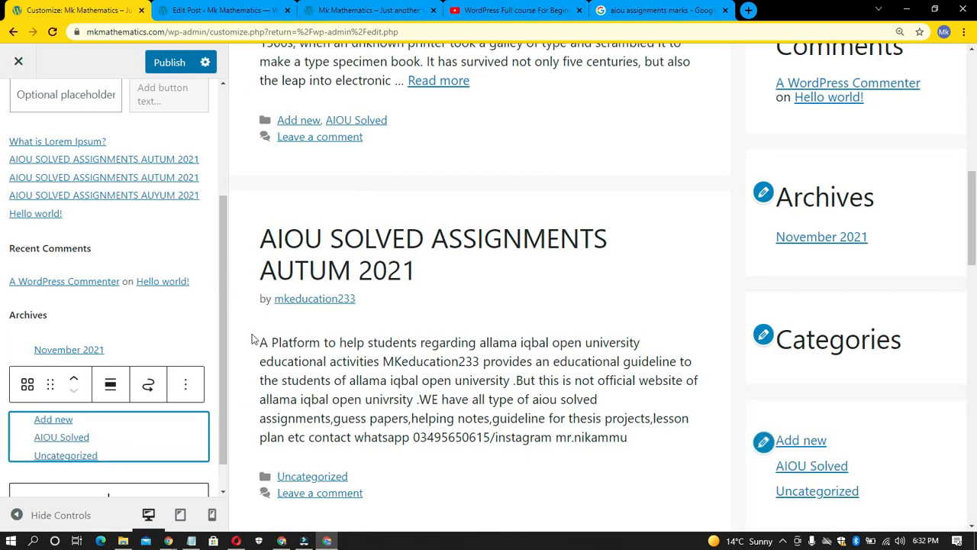
click(153, 67)
click(20, 61)
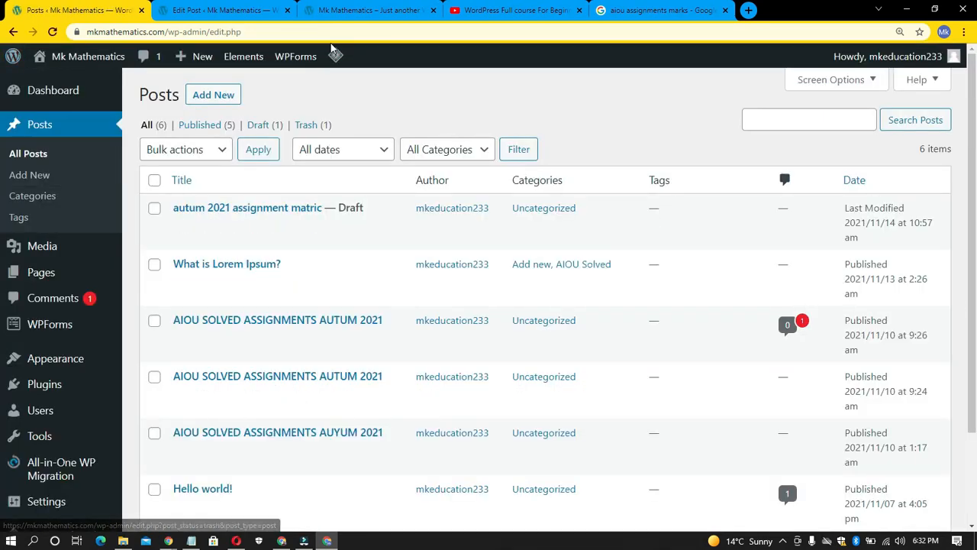
- Check the category list in the sidebar of the live home page
click(343, 10)
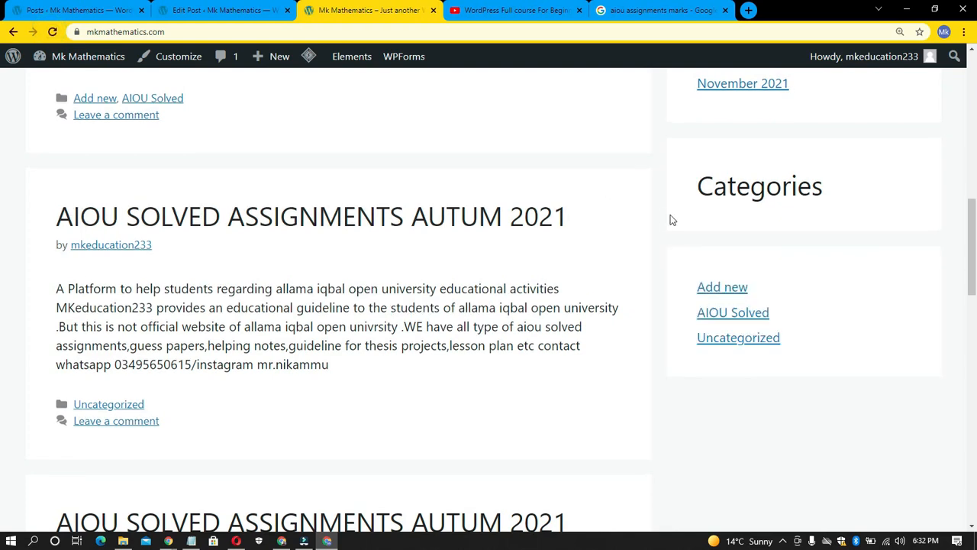
mouse_move(814, 341)
mouse_down()
mouse_move(755, 337)
mouse_move(694, 288)
mouse_move(706, 312)
mouse_move(800, 343)
mouse_up()
click(816, 355)
scroll(763, 346, up, 15)
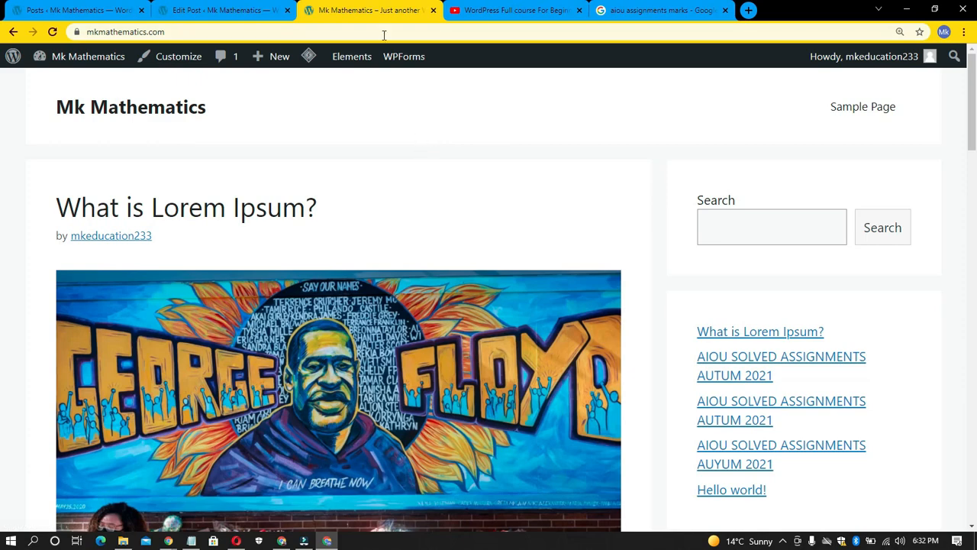
- Search Google for green jobs 9 in a new tab, open the Green Jobs 9 site and examine its navigation menu
click(751, 10)
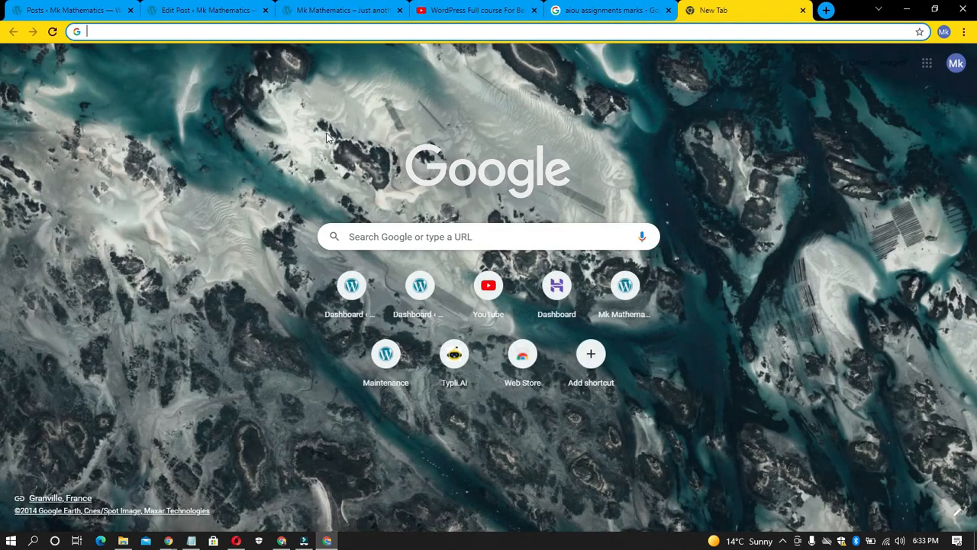
text(gree)
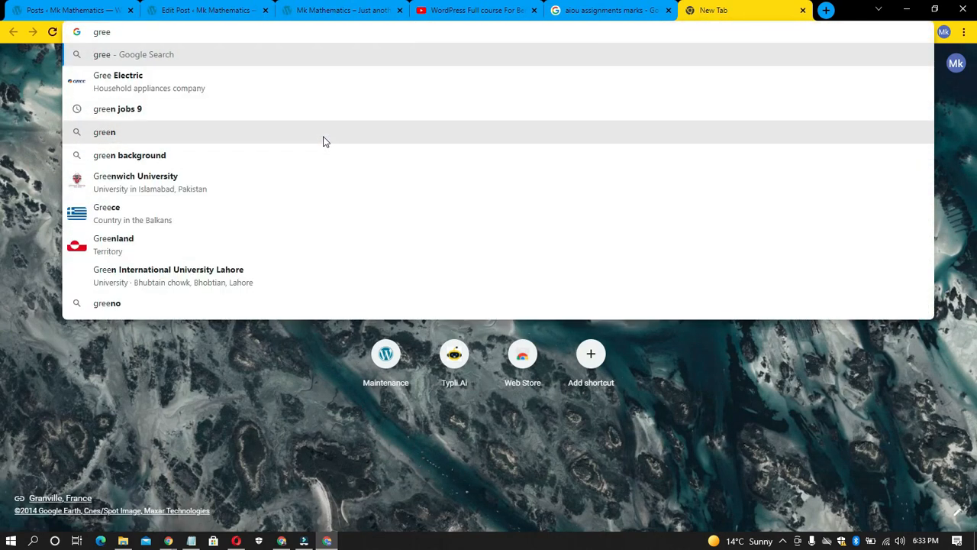
click(212, 112)
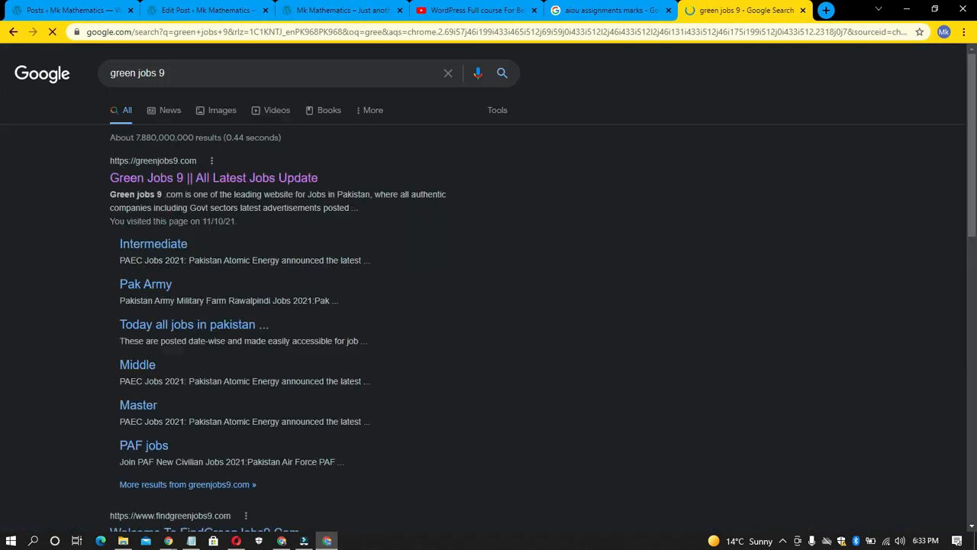
click(313, 178)
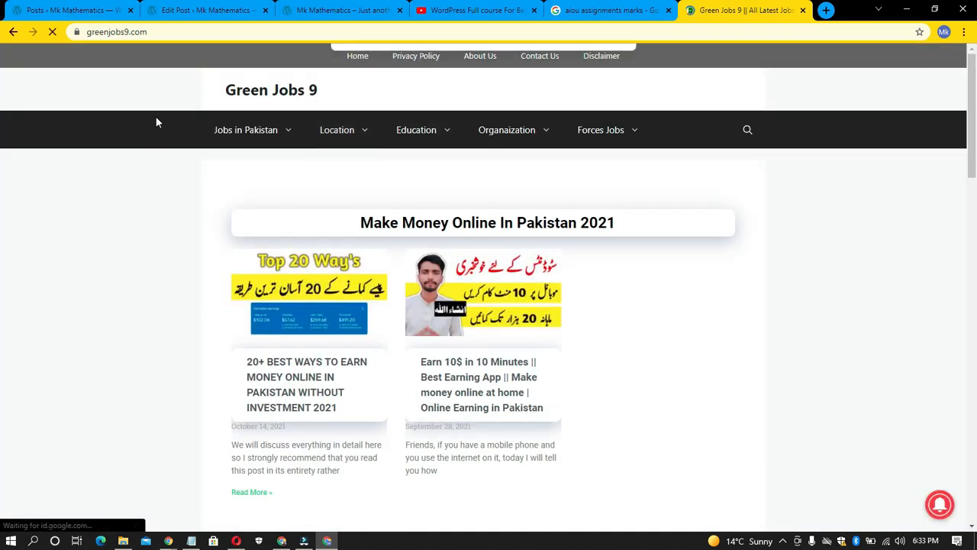
click(544, 130)
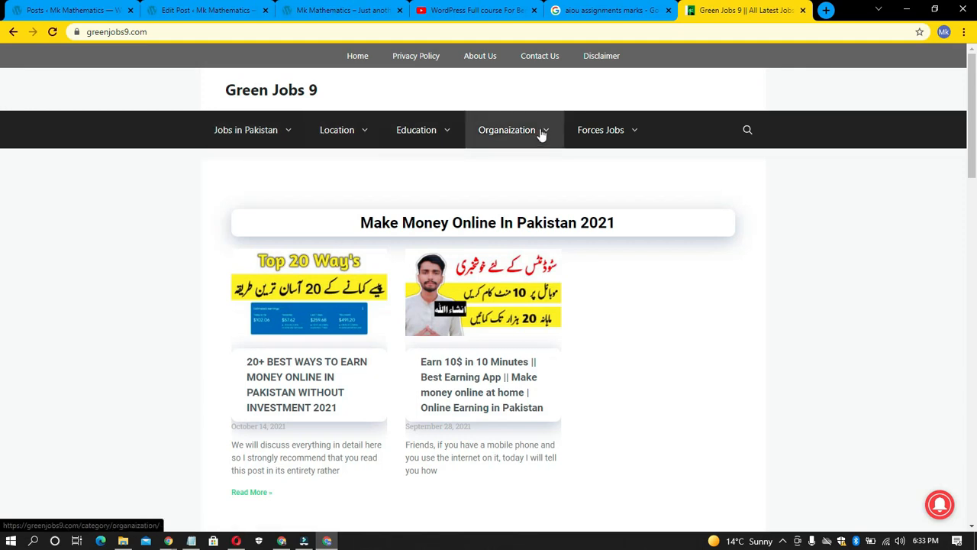
click(155, 135)
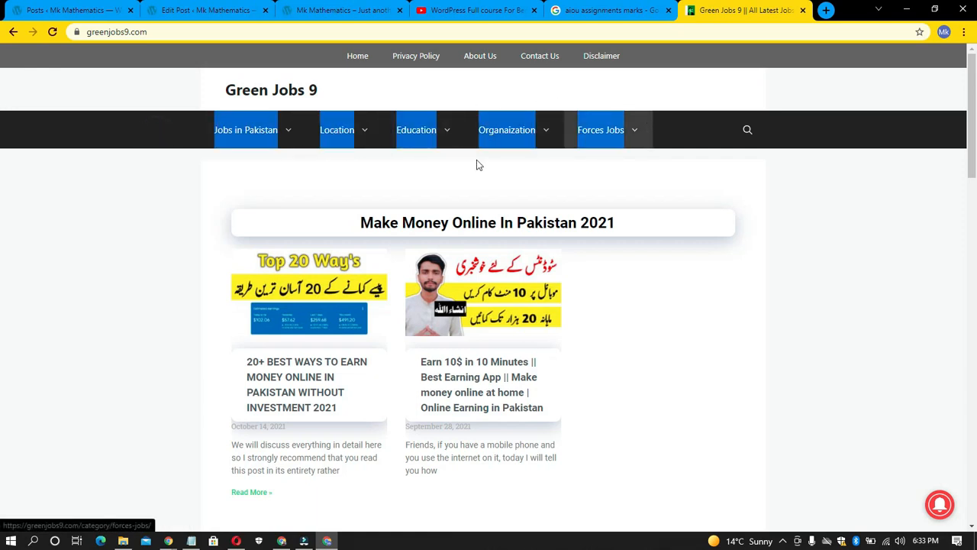
click(63, 164)
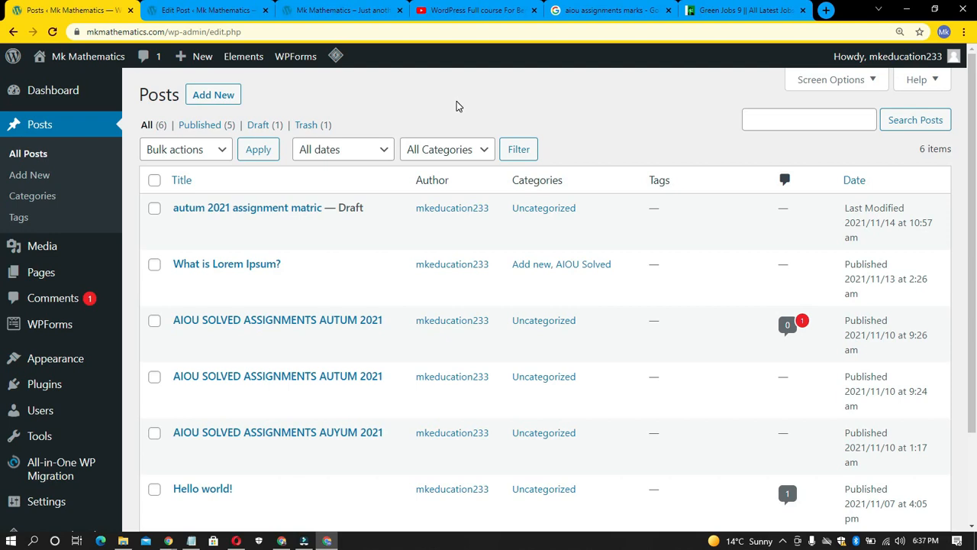
- Return to the WordPress dashboard and open the Menus page to set up the site's first navigation menu
click(439, 108)
mouse_move(73, 365)
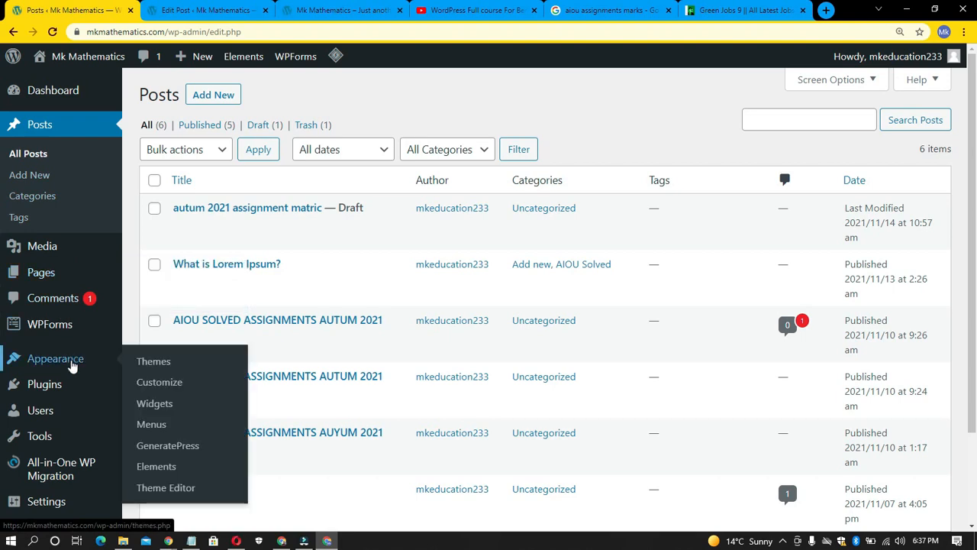
click(151, 424)
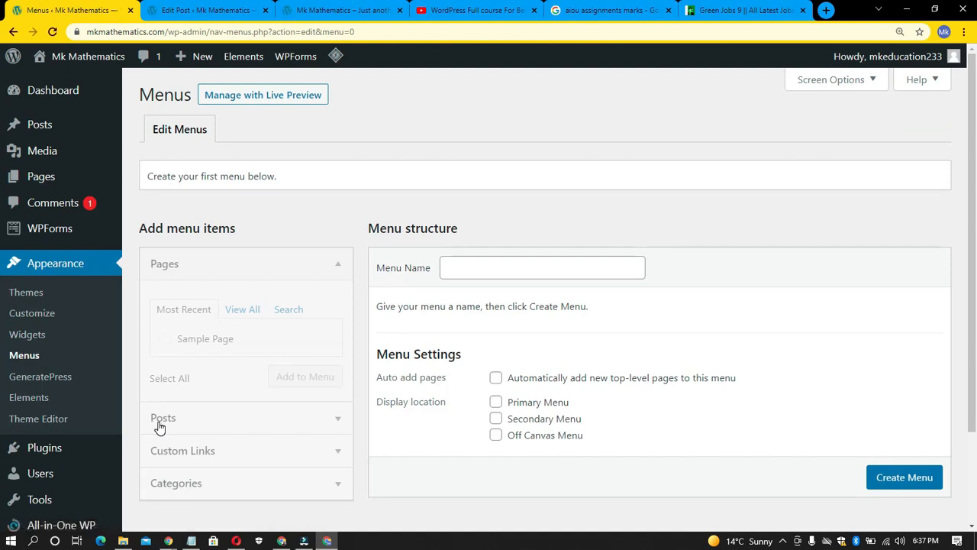
click(607, 229)
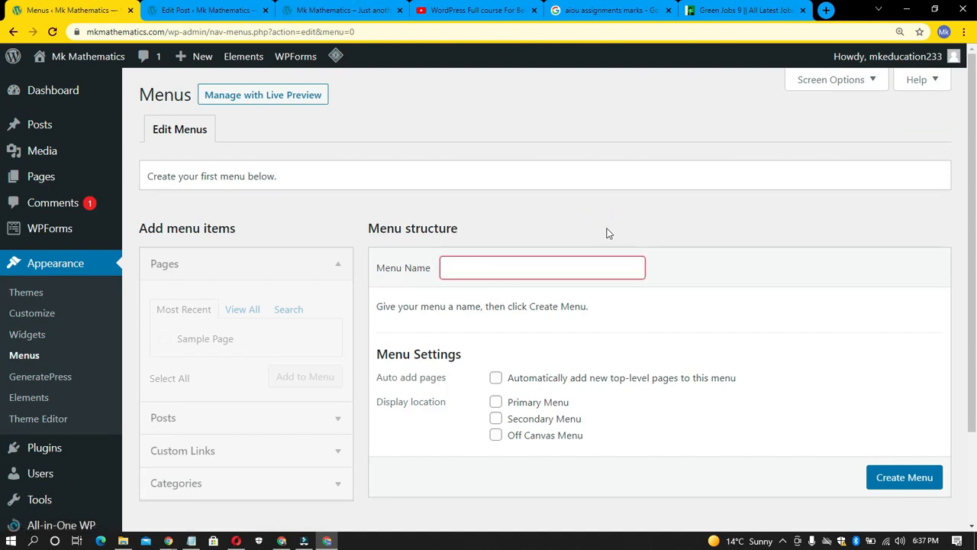
triple_click(410, 230)
click(443, 224)
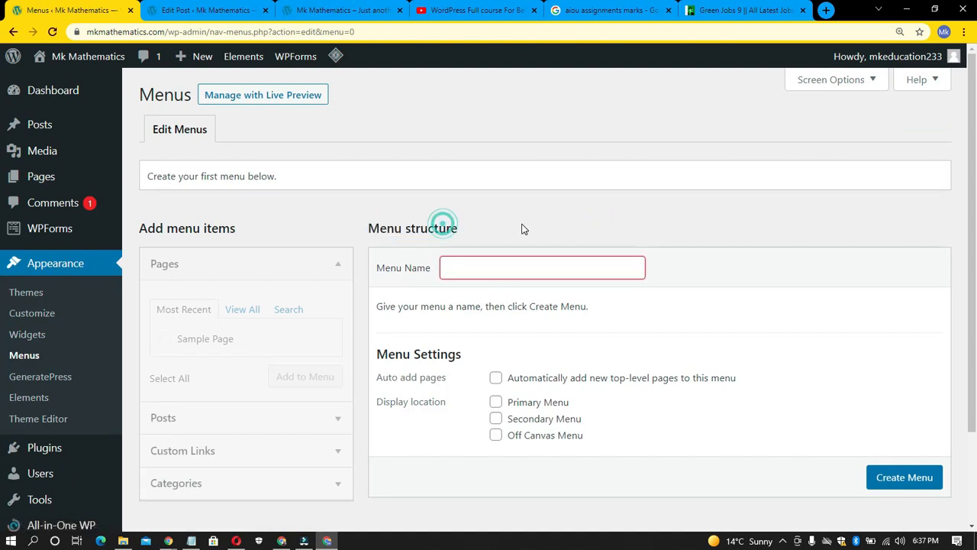
- Create a menu named Menu and assign it to the Primary Menu and Secondary Menu display locations
click(493, 268)
click(490, 296)
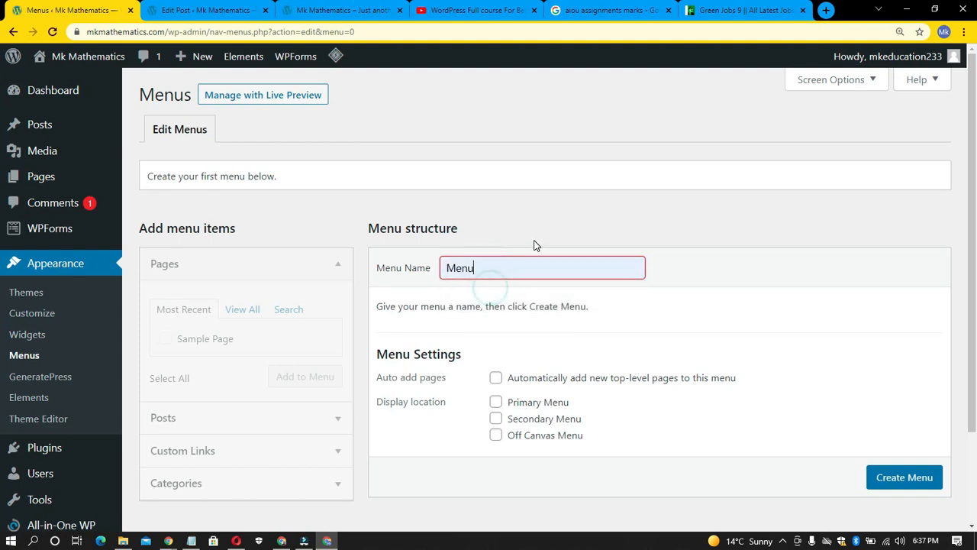
scroll(489, 290, down, 1)
drag(375, 293, 460, 293)
click(454, 293)
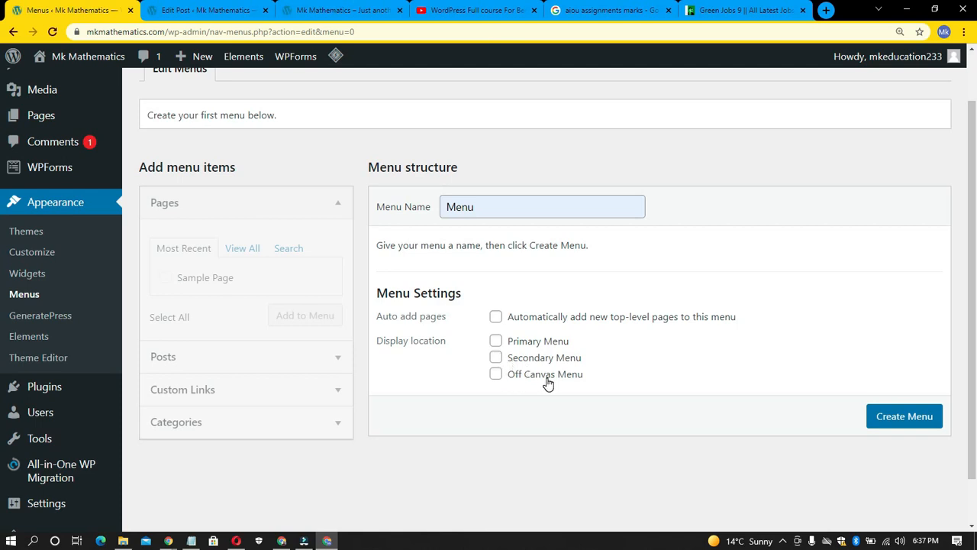
click(496, 340)
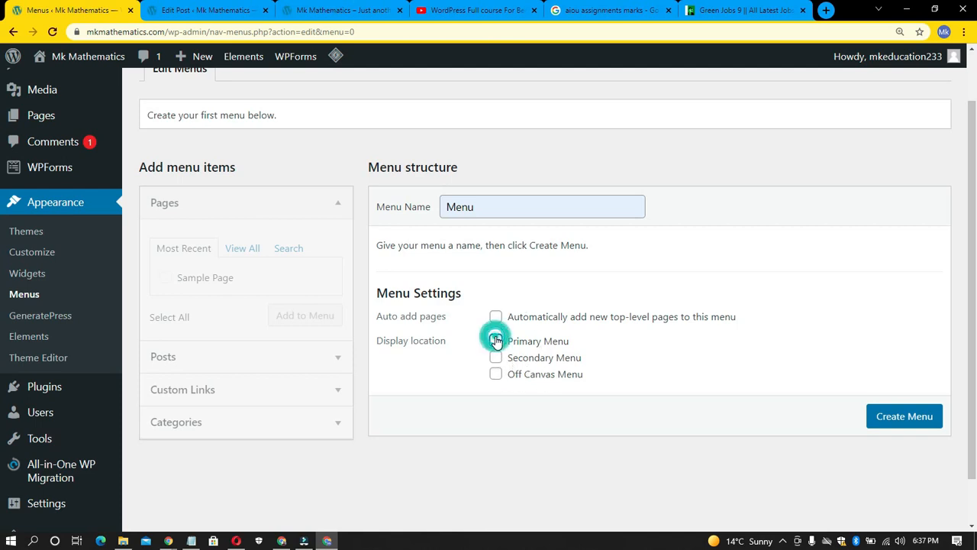
click(497, 358)
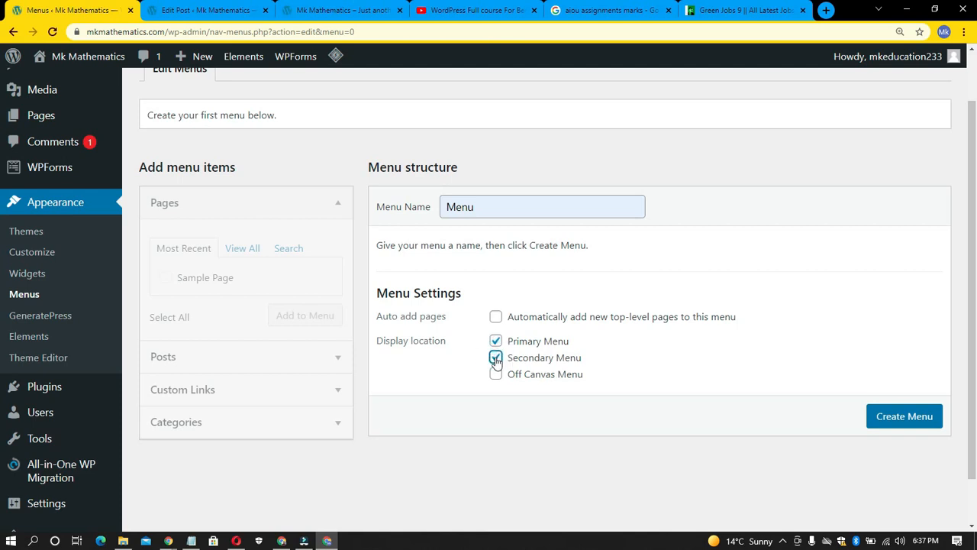
click(923, 418)
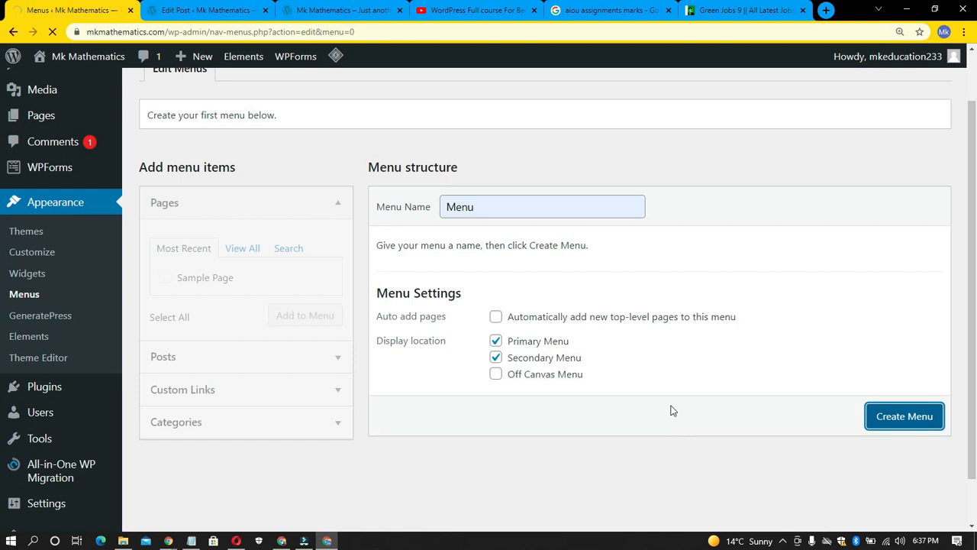
- Add the Add new and AIOU Solved categories to the menu as items and save it
scroll(532, 344, down, 3)
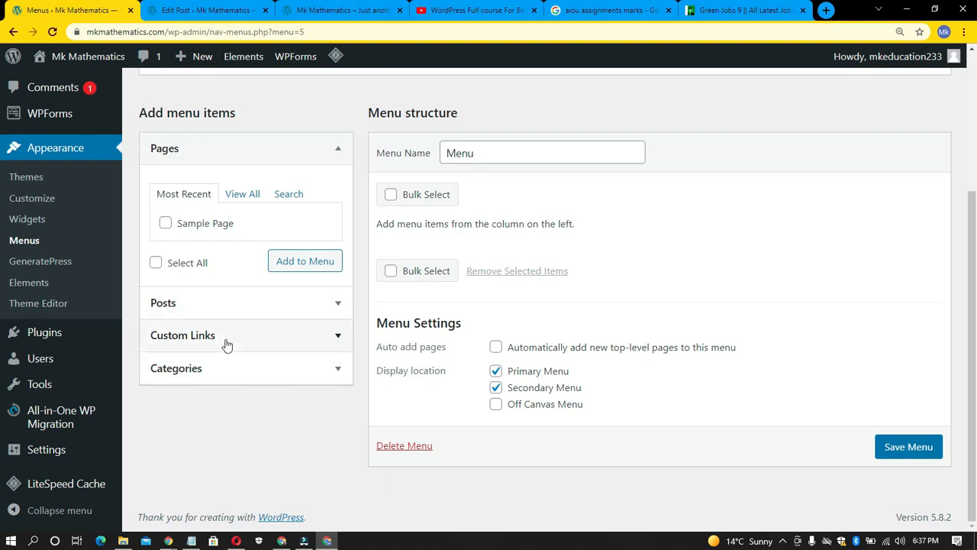
click(258, 373)
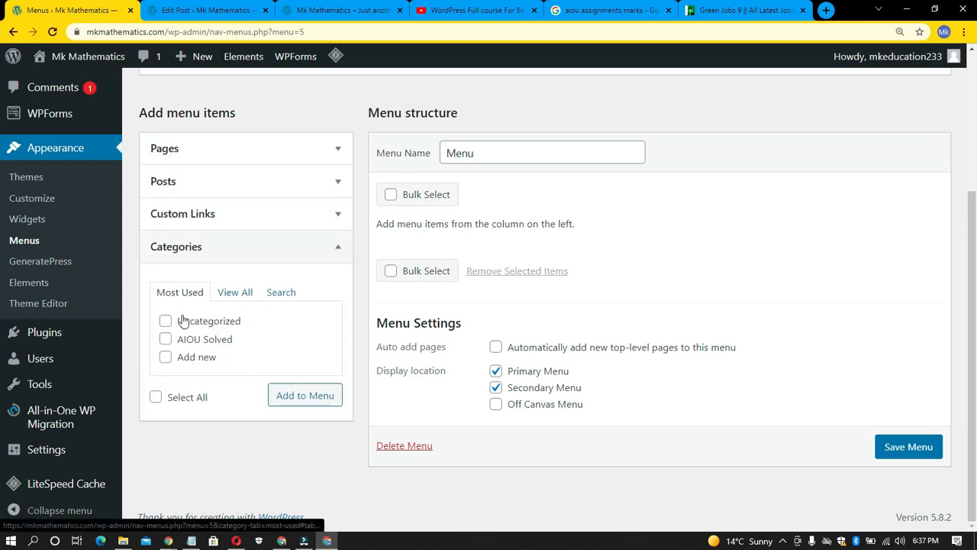
scroll(183, 333, up, 1)
scroll(183, 334, down, 1)
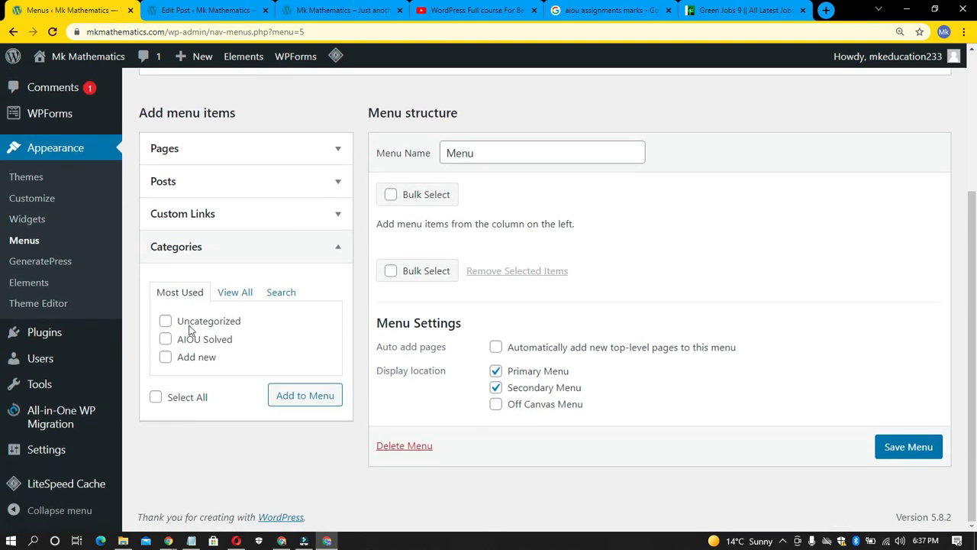
click(234, 295)
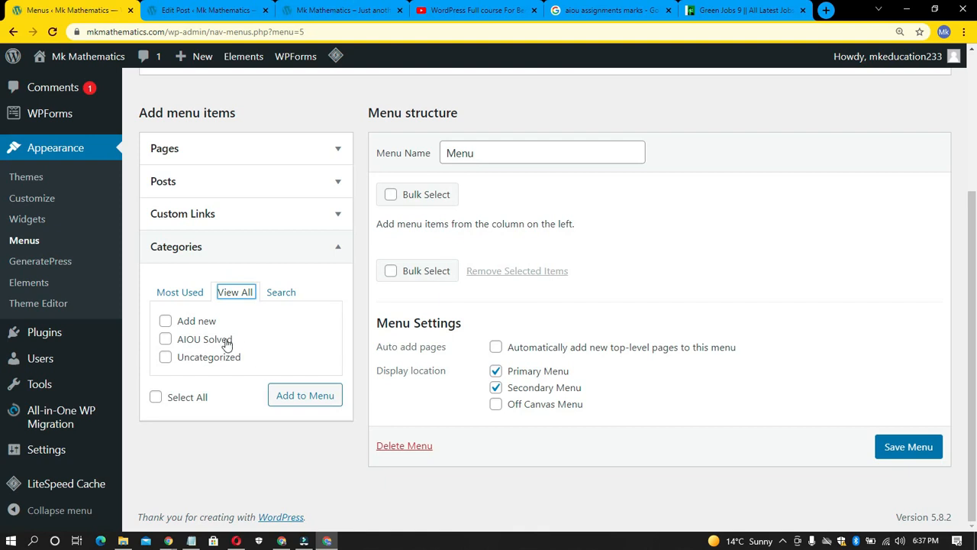
click(166, 321)
click(166, 340)
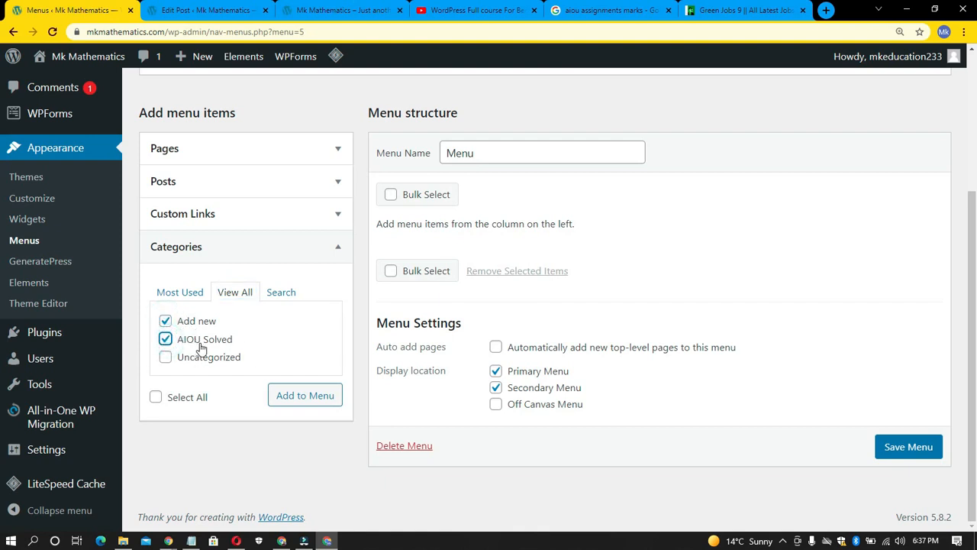
click(293, 402)
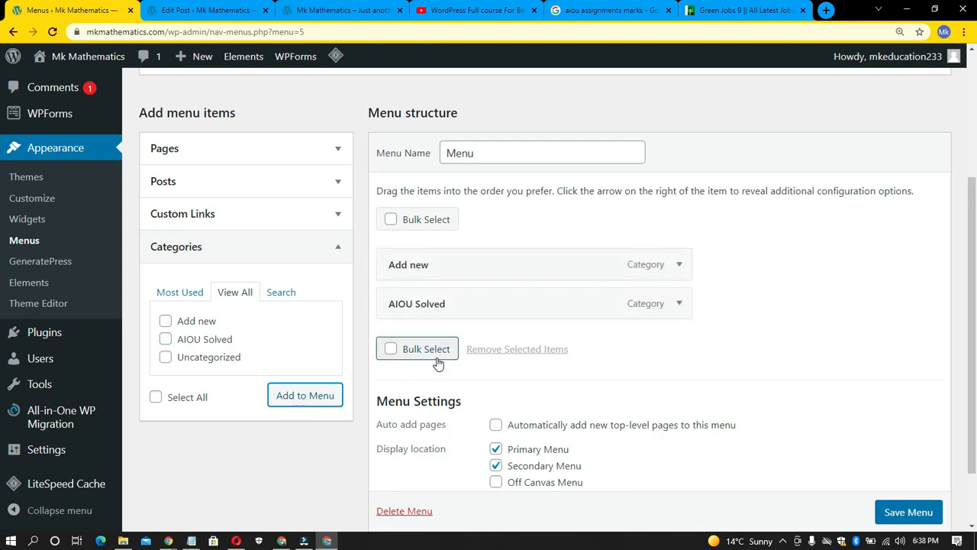
scroll(878, 447, down, 1)
click(897, 466)
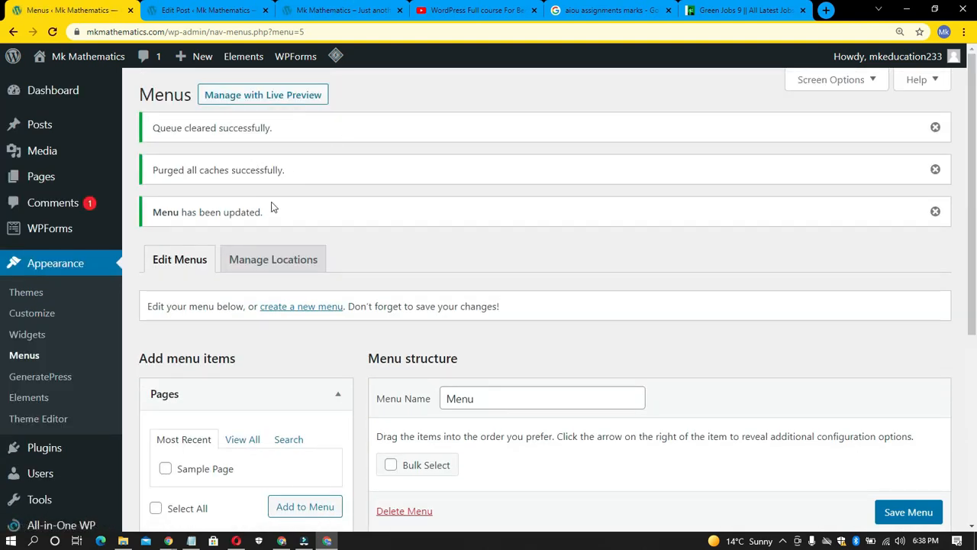
- Open the live home page, reload it and check the navigation menus in its header
click(315, 17)
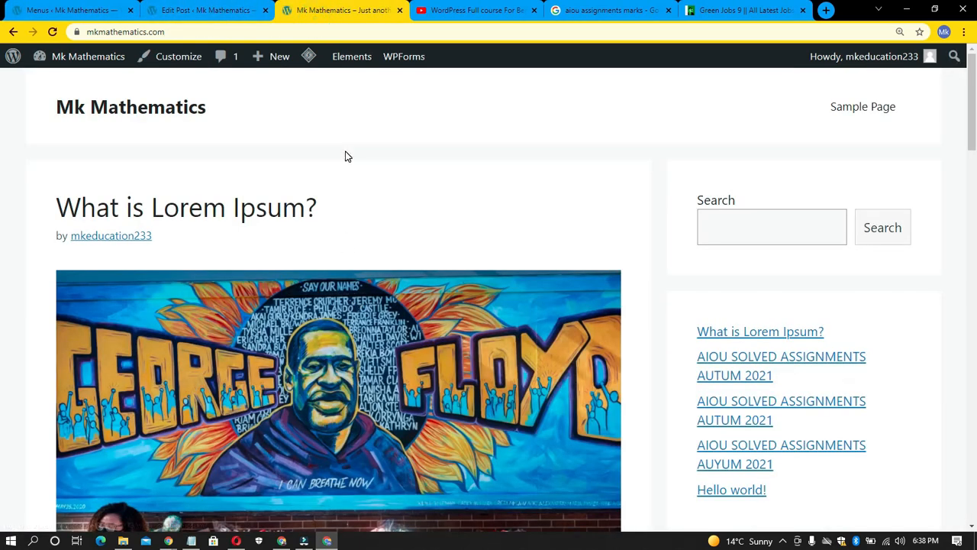
scroll(768, 142, down, 1)
scroll(795, 115, up, 1)
drag(785, 114, 910, 109)
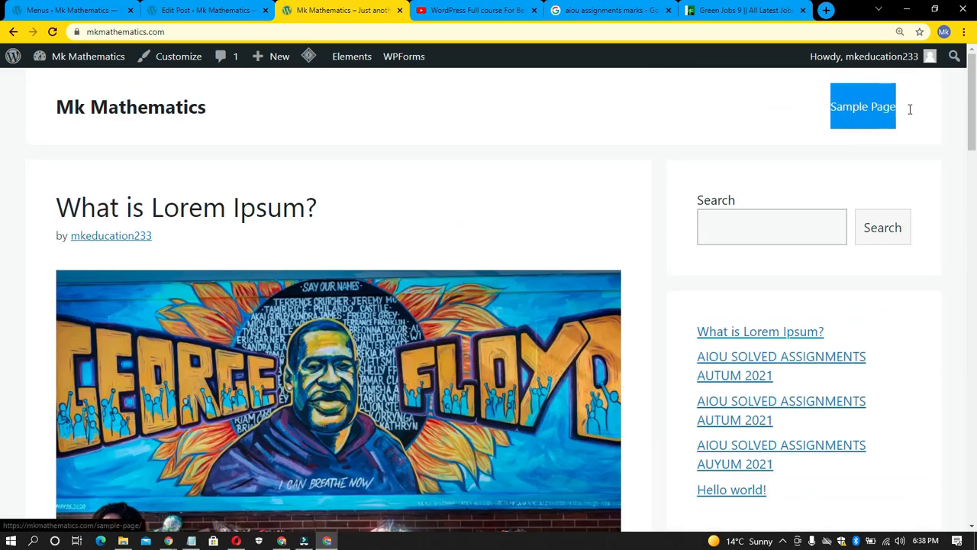
click(544, 161)
scroll(763, 245, down, 15)
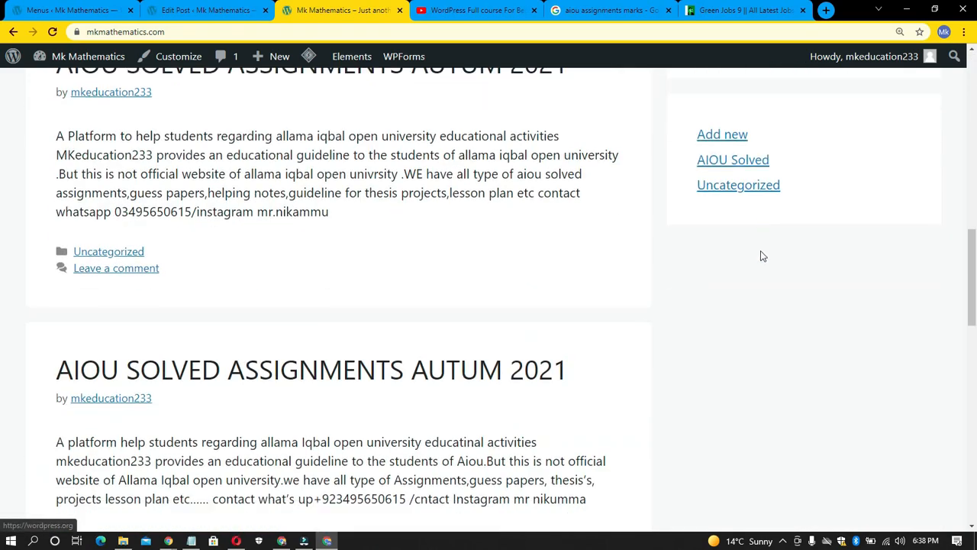
scroll(672, 288, down, 3)
scroll(660, 294, up, 10)
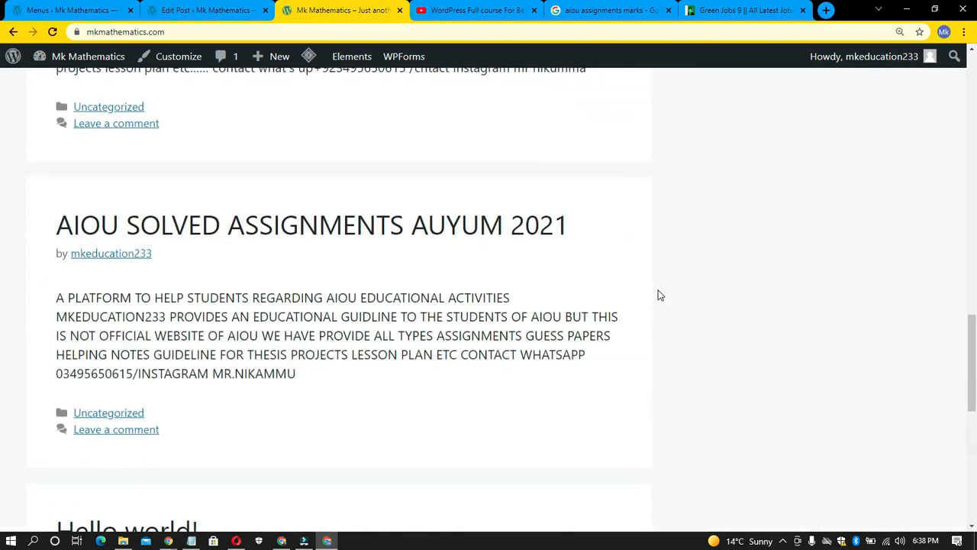
scroll(658, 296, up, 10)
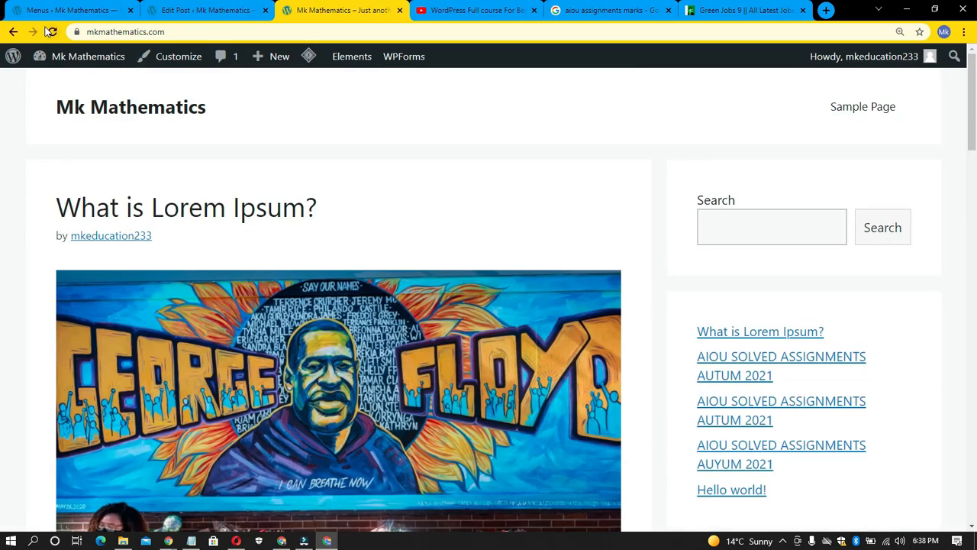
click(52, 33)
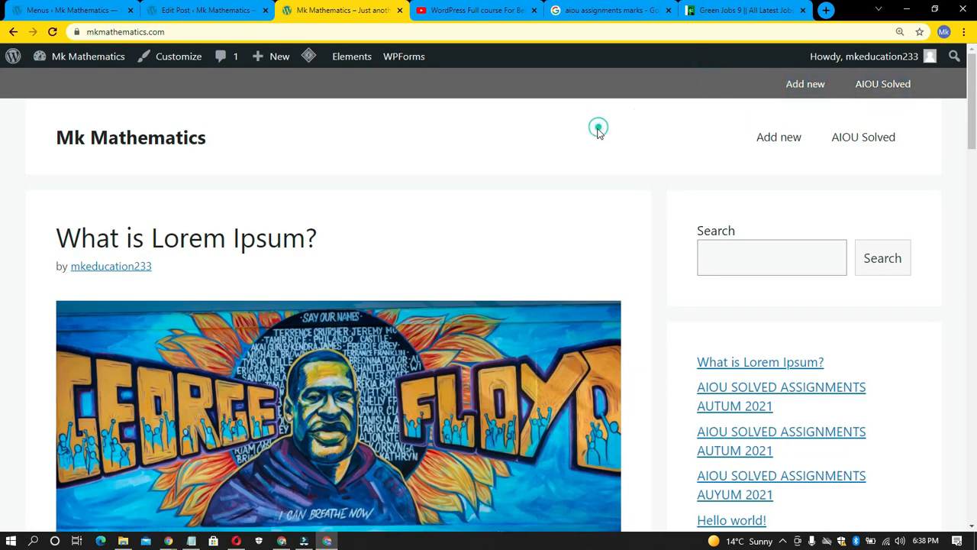
scroll(480, 187, down, 4)
scroll(479, 187, up, 4)
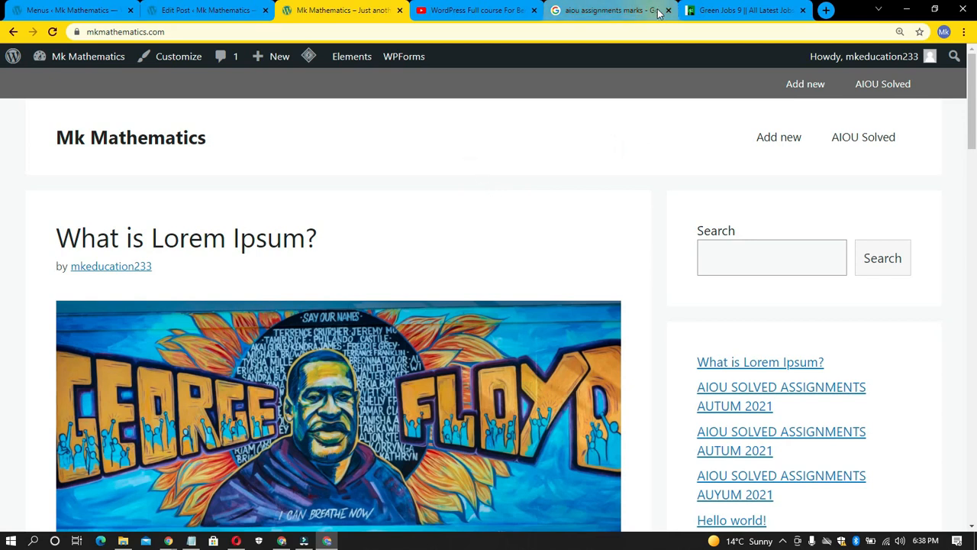
- Look at the Green Jobs 9 site's menus again and browse the WordPress full course playlist on YouTube
click(747, 11)
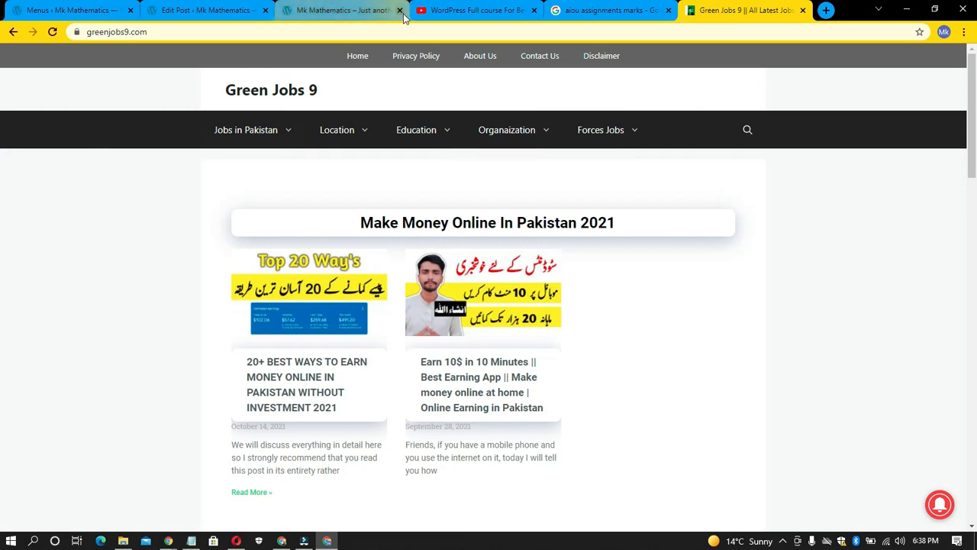
click(477, 10)
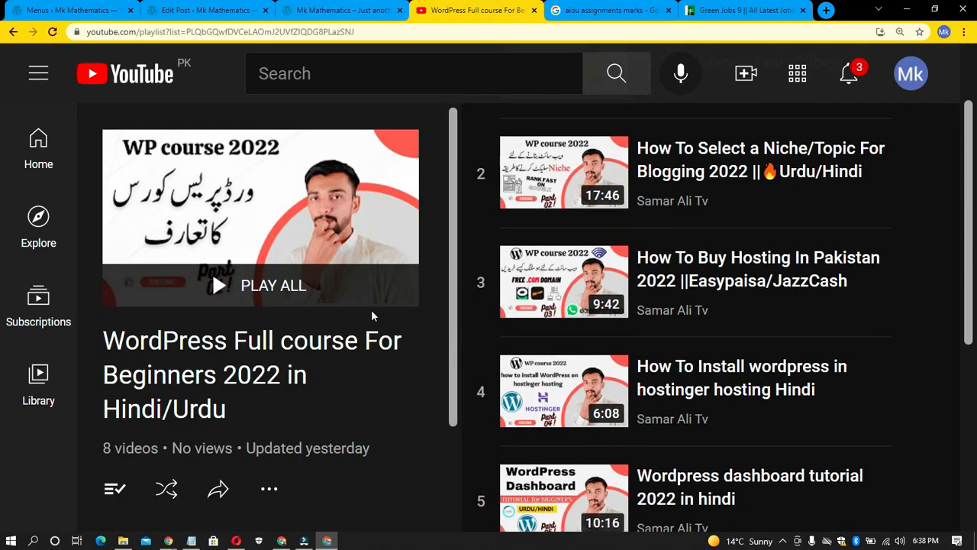
scroll(371, 354, down, 2)
scroll(290, 449, up, 5)
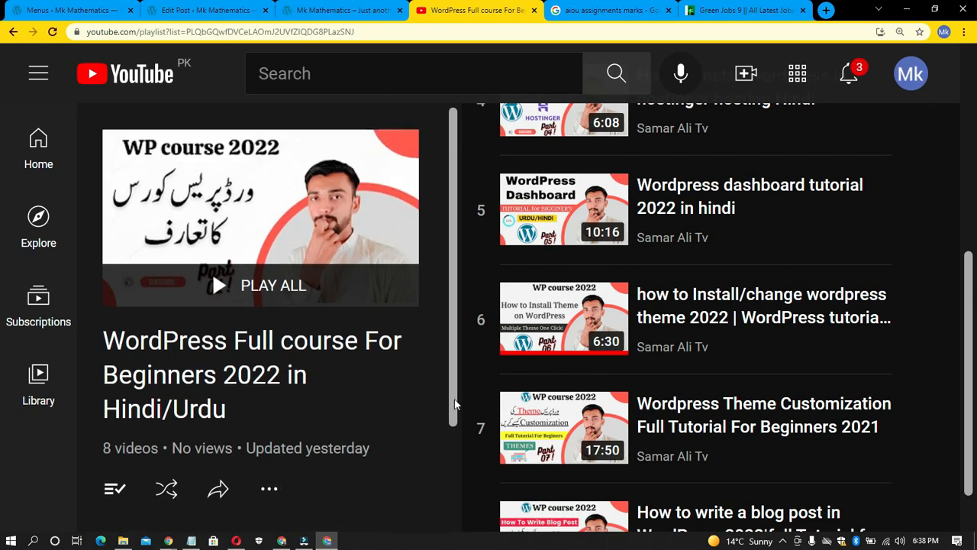